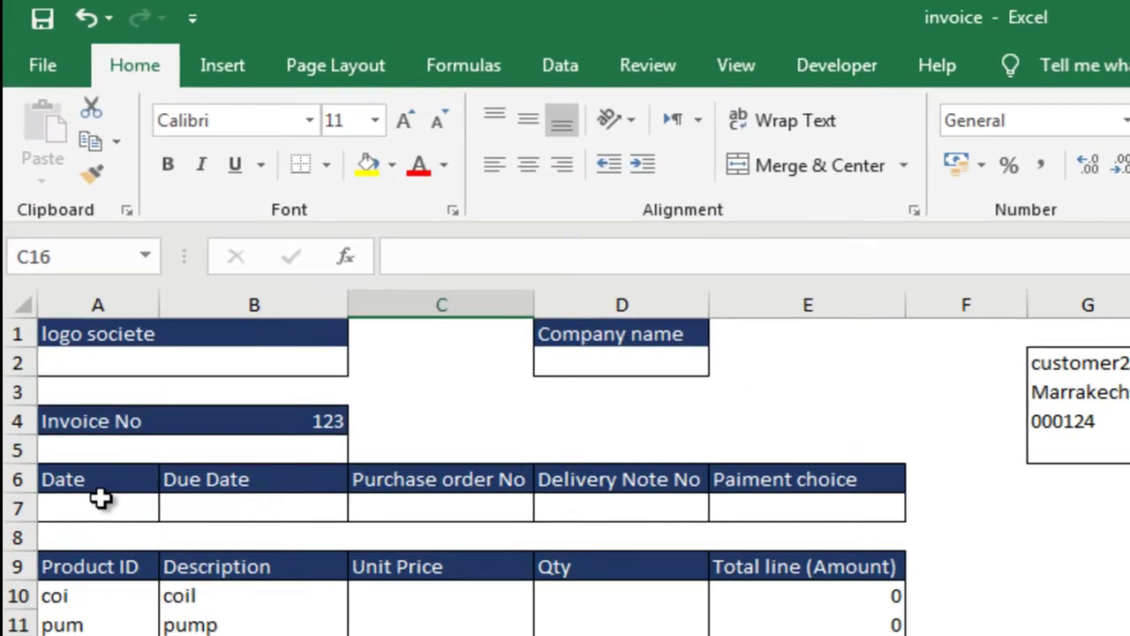
Insert the NOW function in cell A7 under the Date heading
{"action": "left_click", "coordinate": [87, 427]}
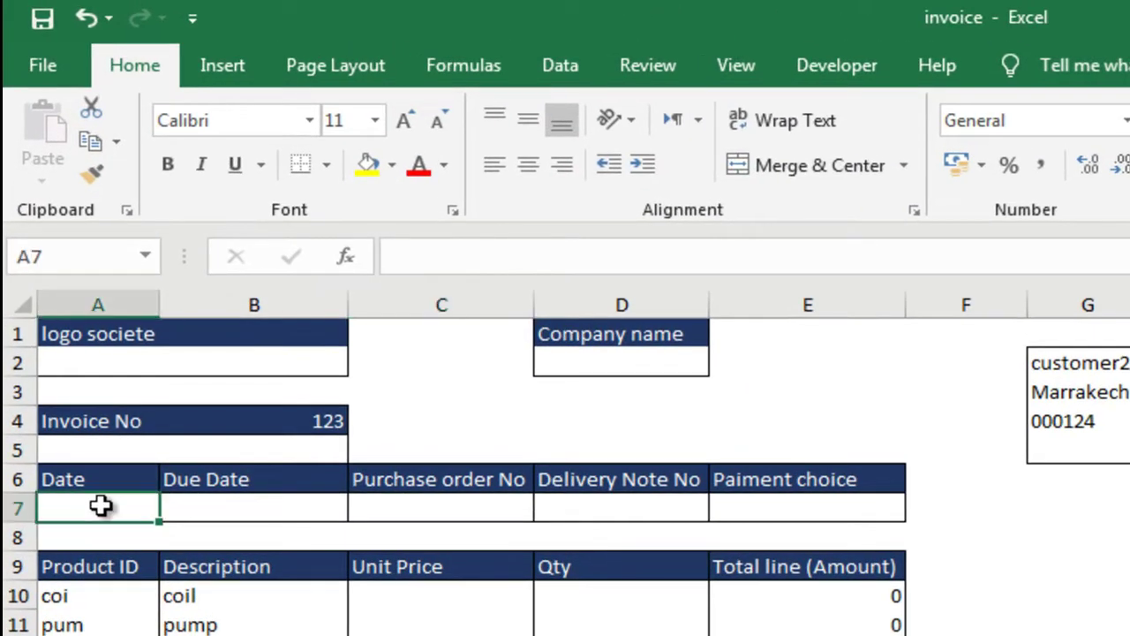
{"action": "left_click", "coordinate": [198, 145]}
{"action": "double_click", "coordinate": [721, 322]}
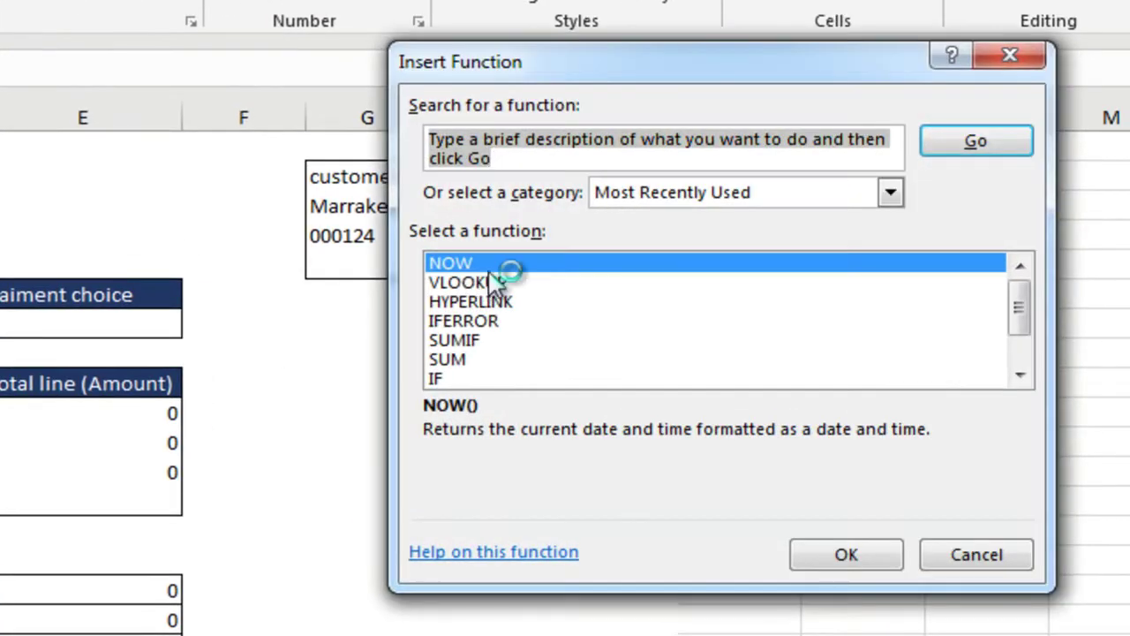
{"action": "left_click", "coordinate": [1003, 451]}
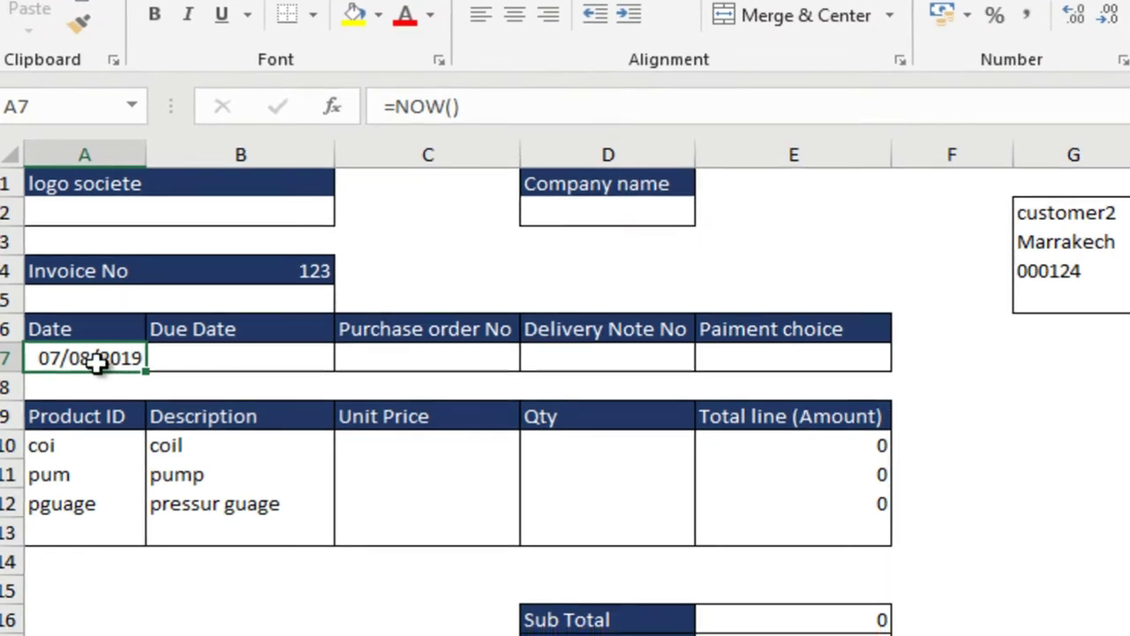
Format cell A7 as a date with the type *14/03/2012
{"action": "right_click", "coordinate": [99, 364]}
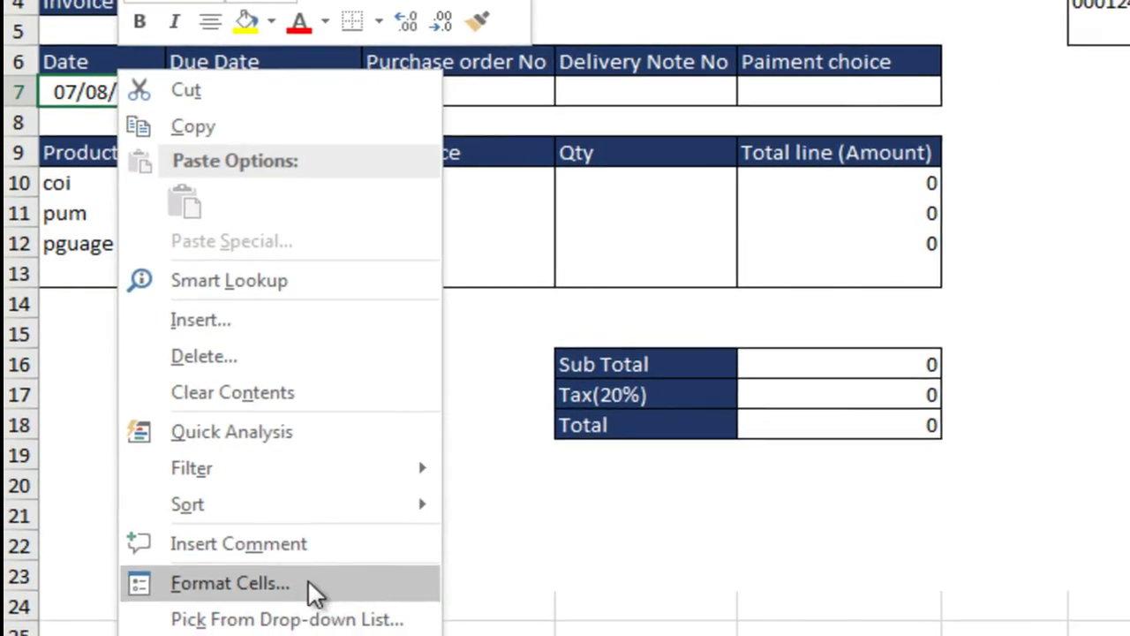
{"action": "left_click", "coordinate": [307, 583]}
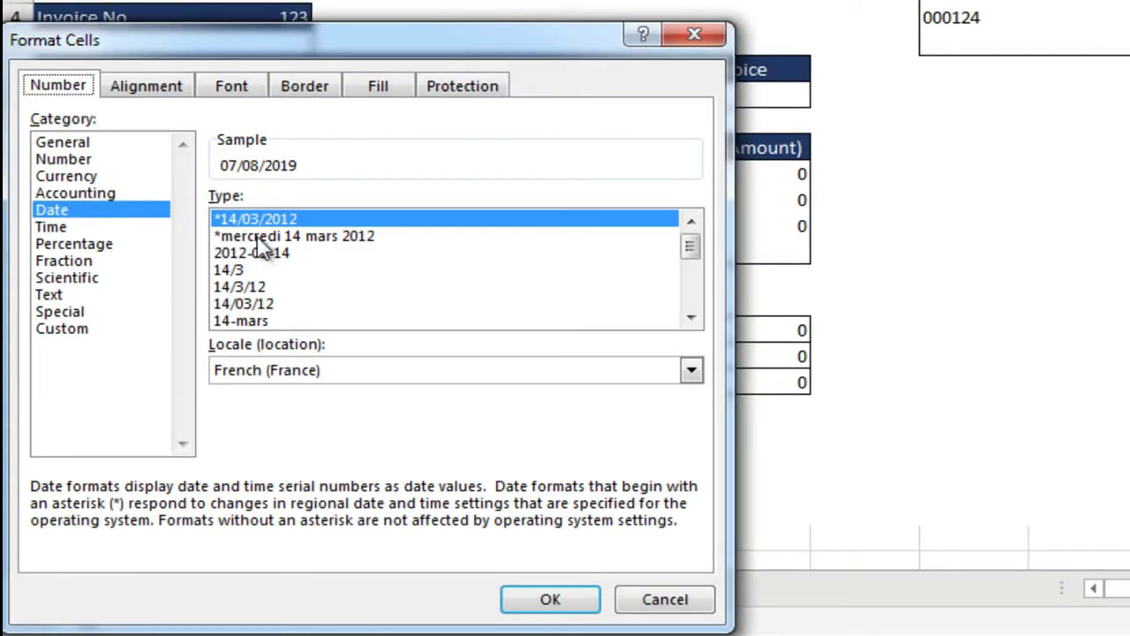
{"action": "left_click", "coordinate": [562, 597]}
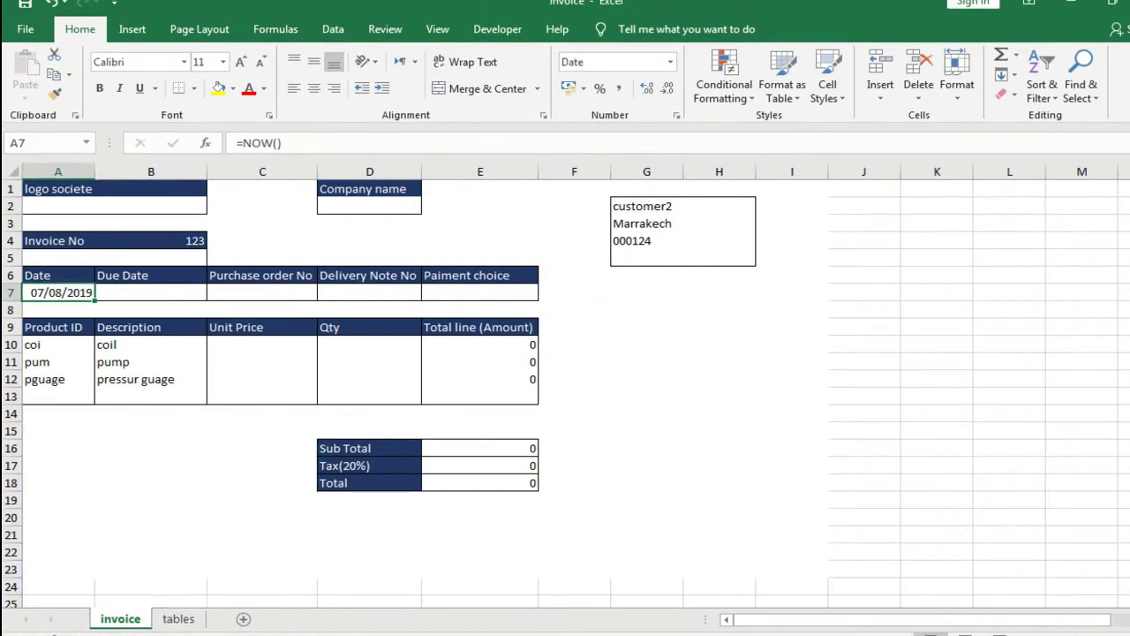
Change the Windows system date to 10 August 2019 and recalculate the NOW formula in cell A7
{"action": "left_click", "coordinate": [168, 634]}
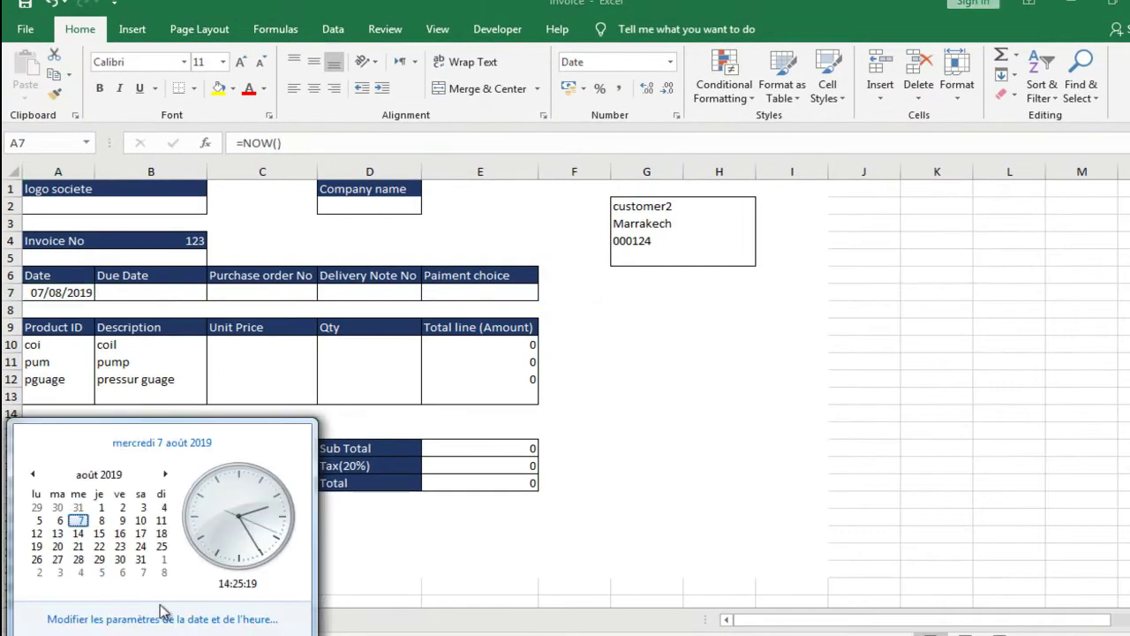
{"action": "left_click", "coordinate": [168, 620]}
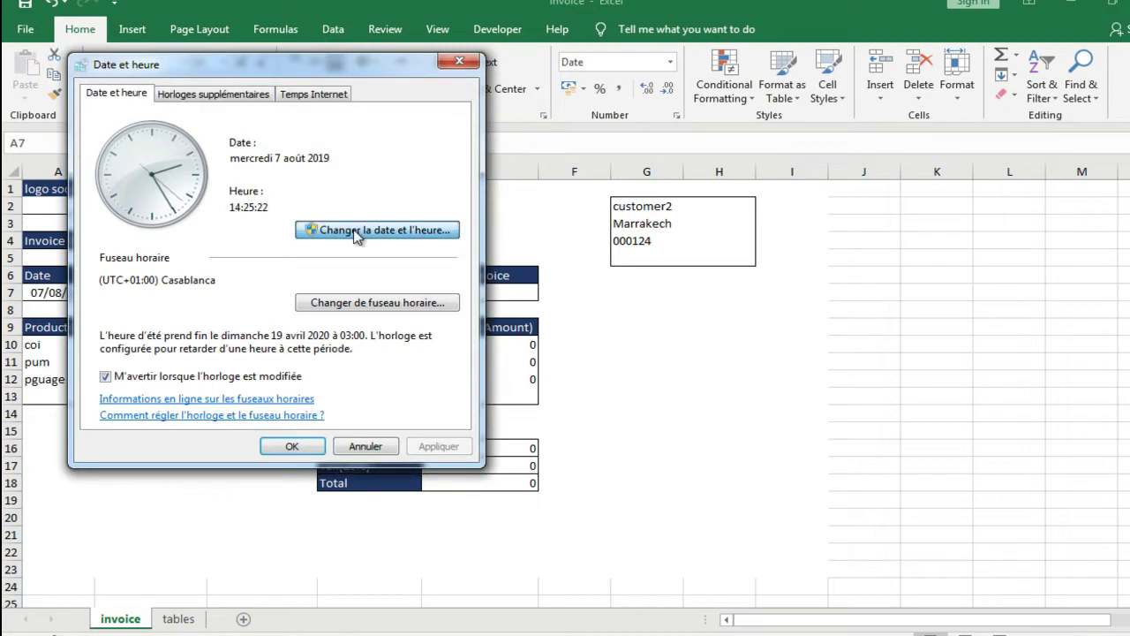
{"action": "left_click", "coordinate": [349, 230]}
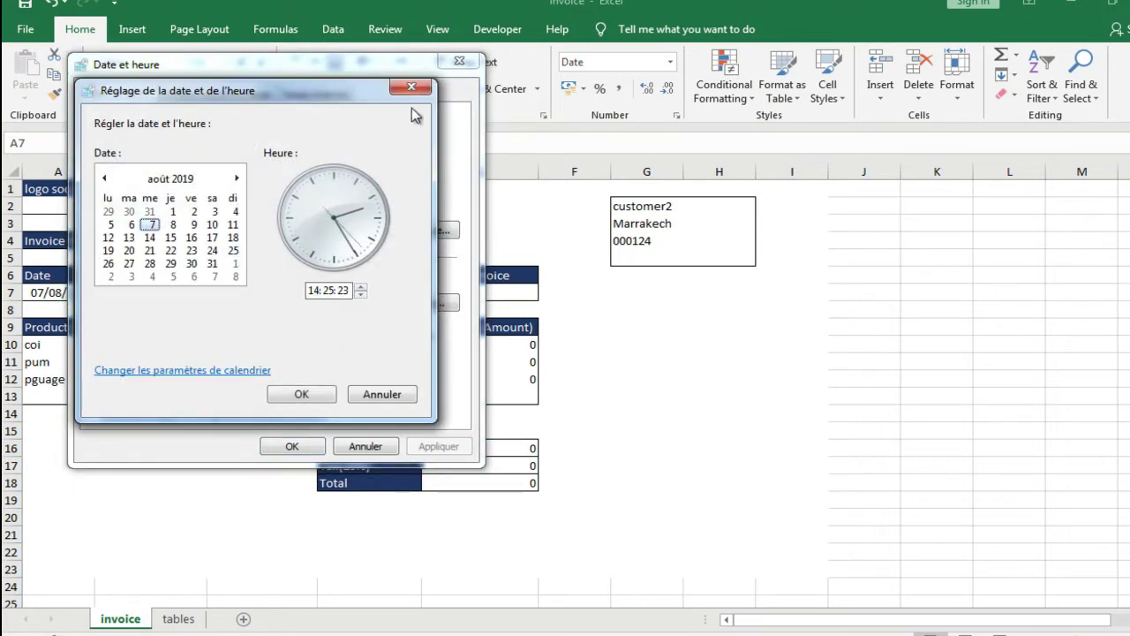
{"action": "left_click", "coordinate": [212, 225]}
{"action": "left_click", "coordinate": [301, 394]}
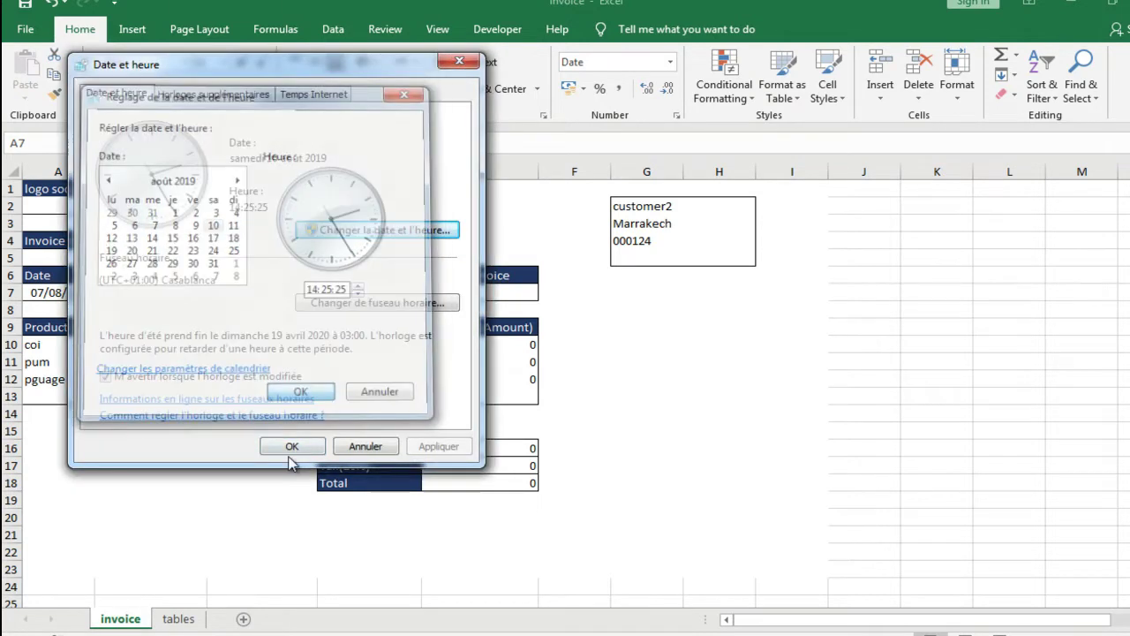
{"action": "left_click", "coordinate": [291, 446]}
{"action": "left_click", "coordinate": [333, 144]}
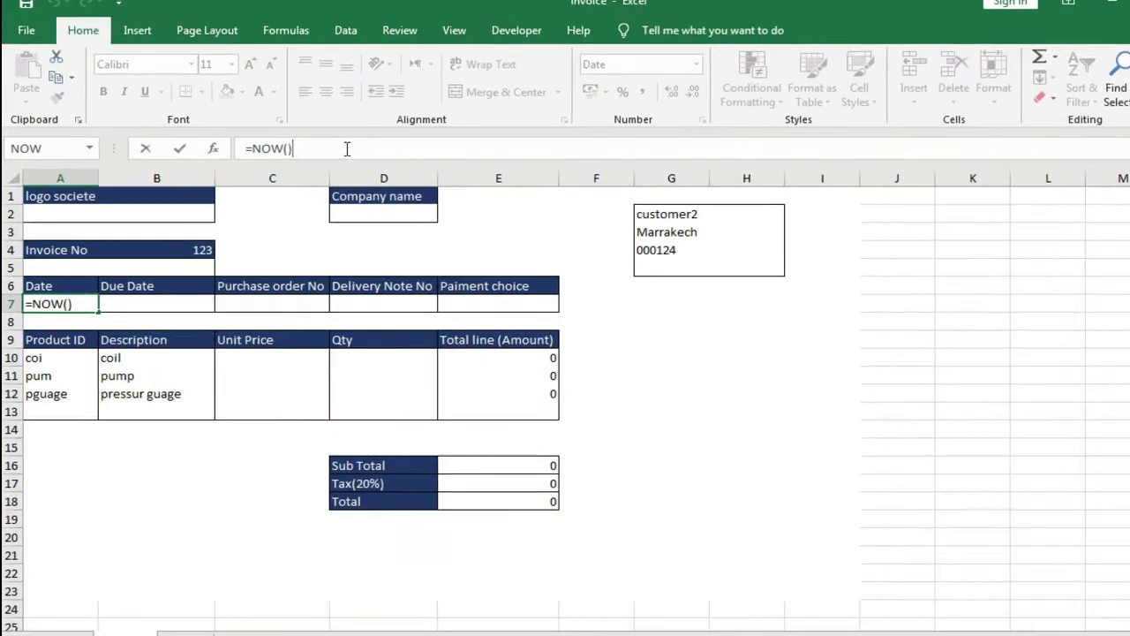
{"action": "key", "text": "Return"}
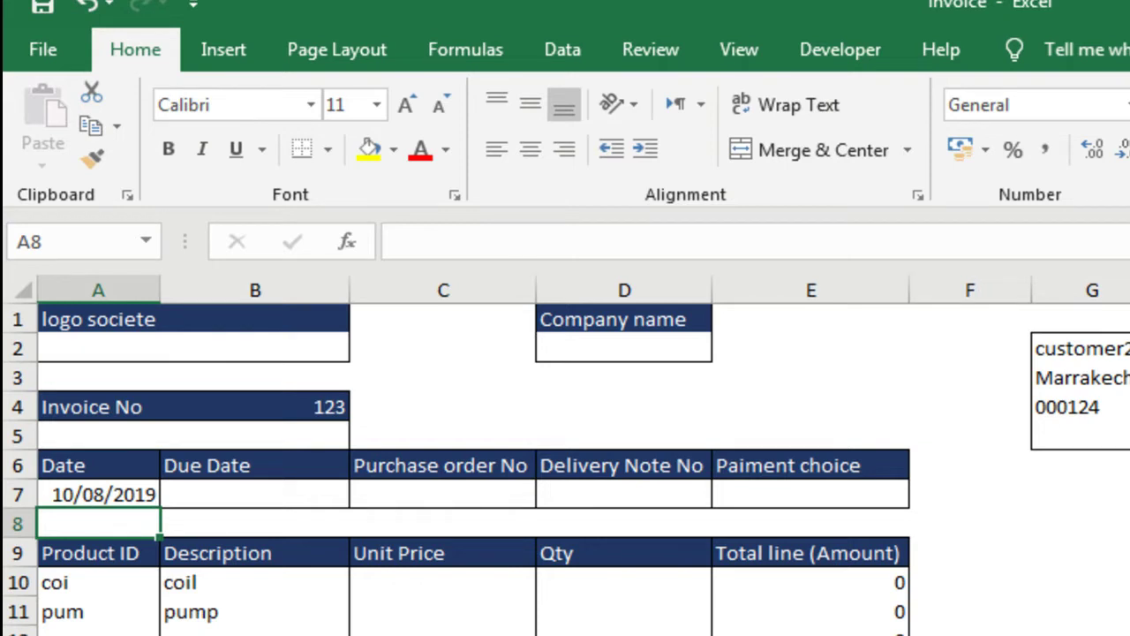
Replace the formula in cell A7 with the fixed date 7/8/19
{"action": "left_click", "coordinate": [128, 498]}
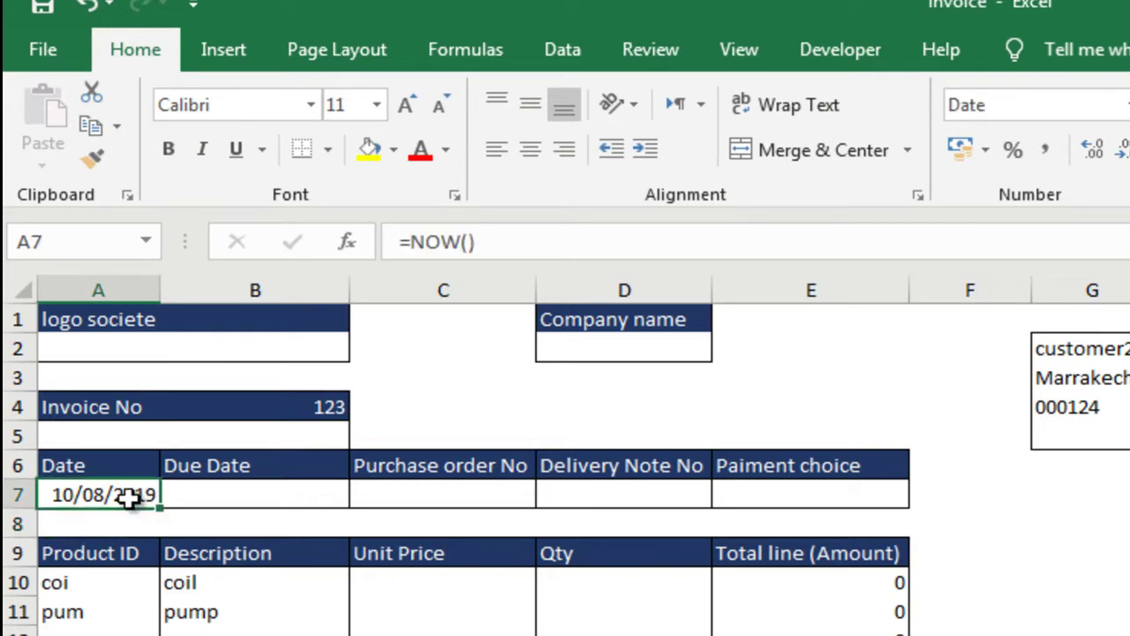
{"action": "type", "text": "7"}
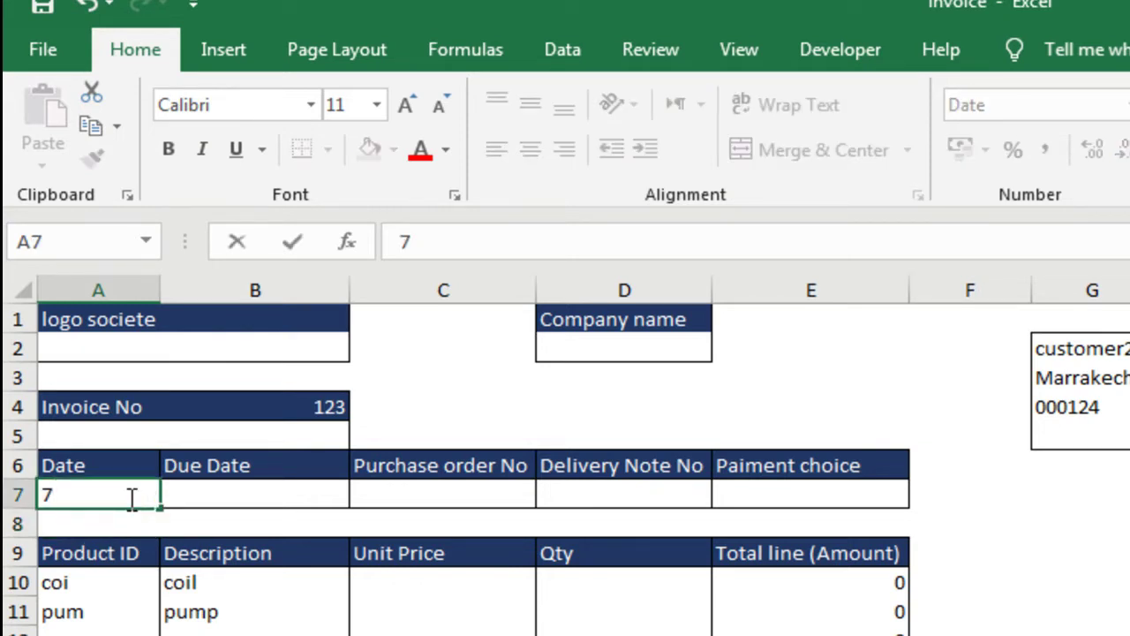
{"action": "type", "text": "/8/19"}
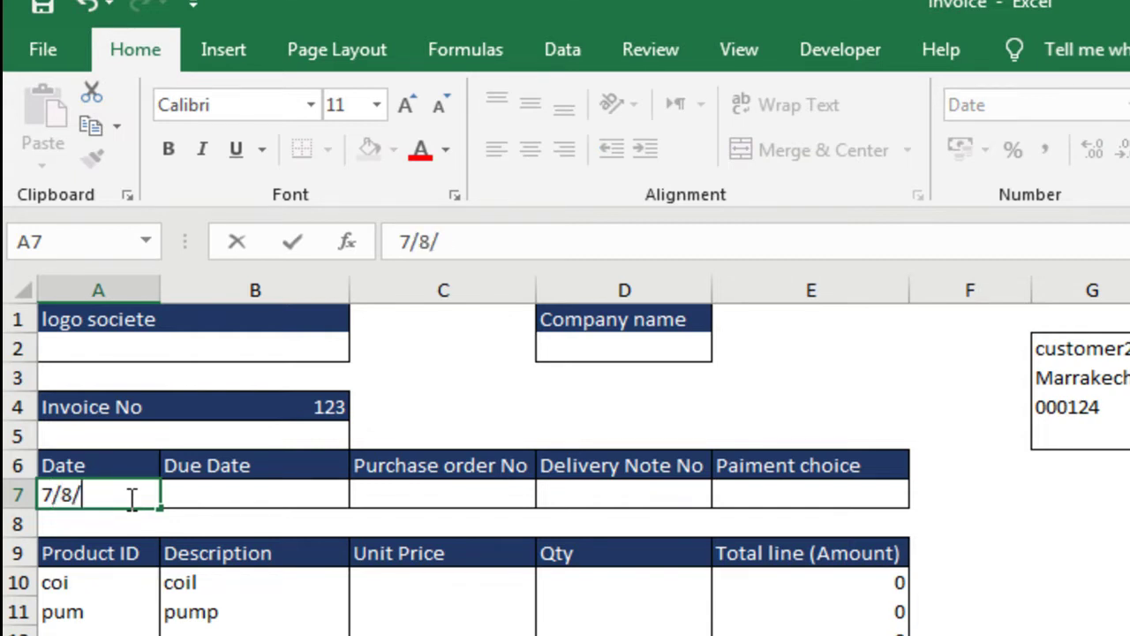
{"action": "key", "text": "Return"}
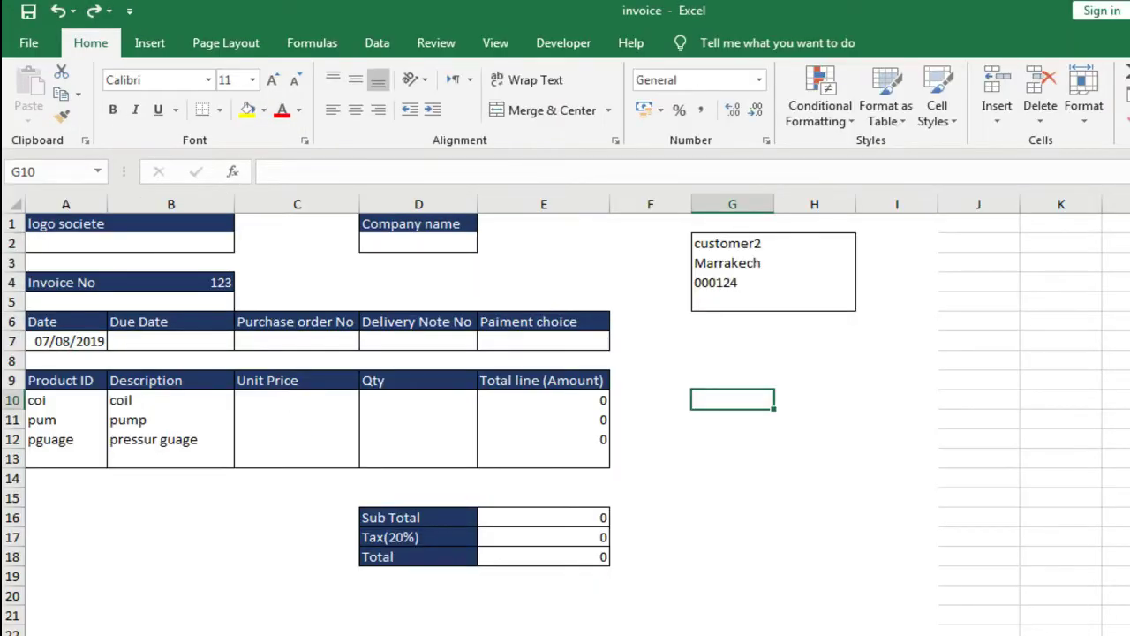
Move the cells B6:E7 one column to the right and enter the heading "Payement conditions" in the freed cell B6
{"action": "left_click_drag", "start_coordinate": [160, 273], "coordinate": [263, 290]}
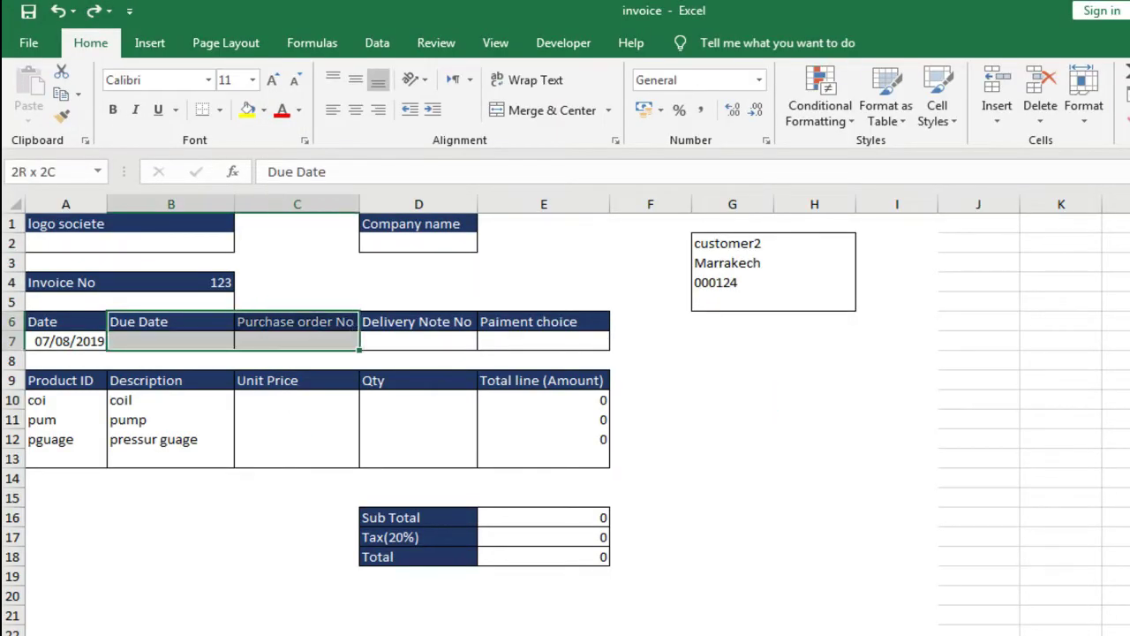
{"action": "left_click_drag", "start_coordinate": [297, 341], "coordinate": [627, 347]}
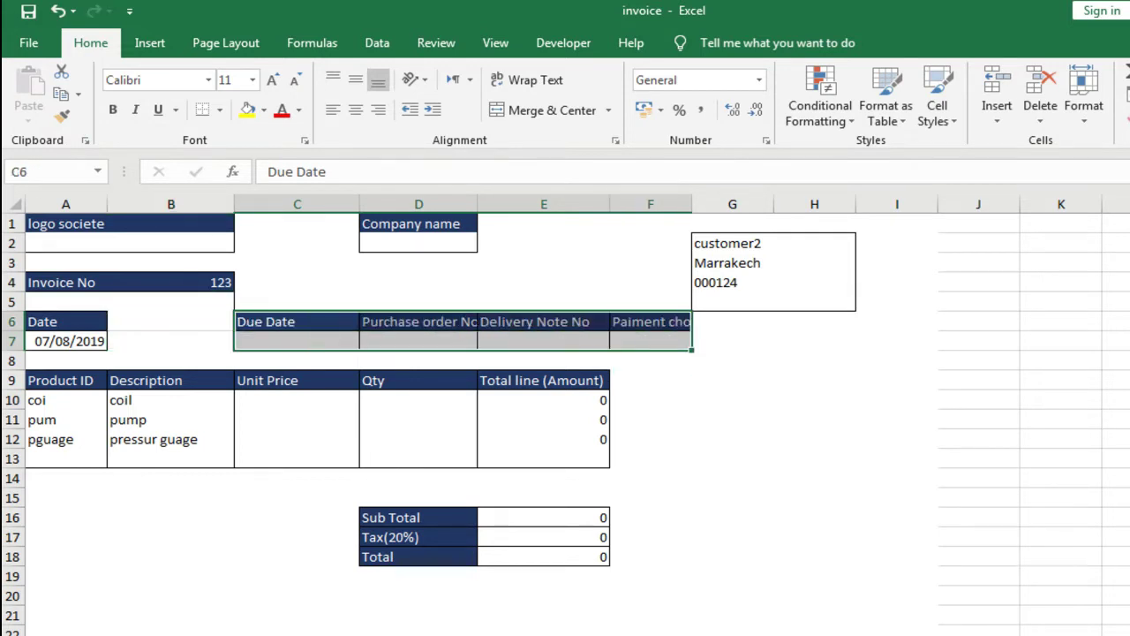
{"action": "left_click", "coordinate": [170, 322]}
{"action": "type", "text": "Paye"}
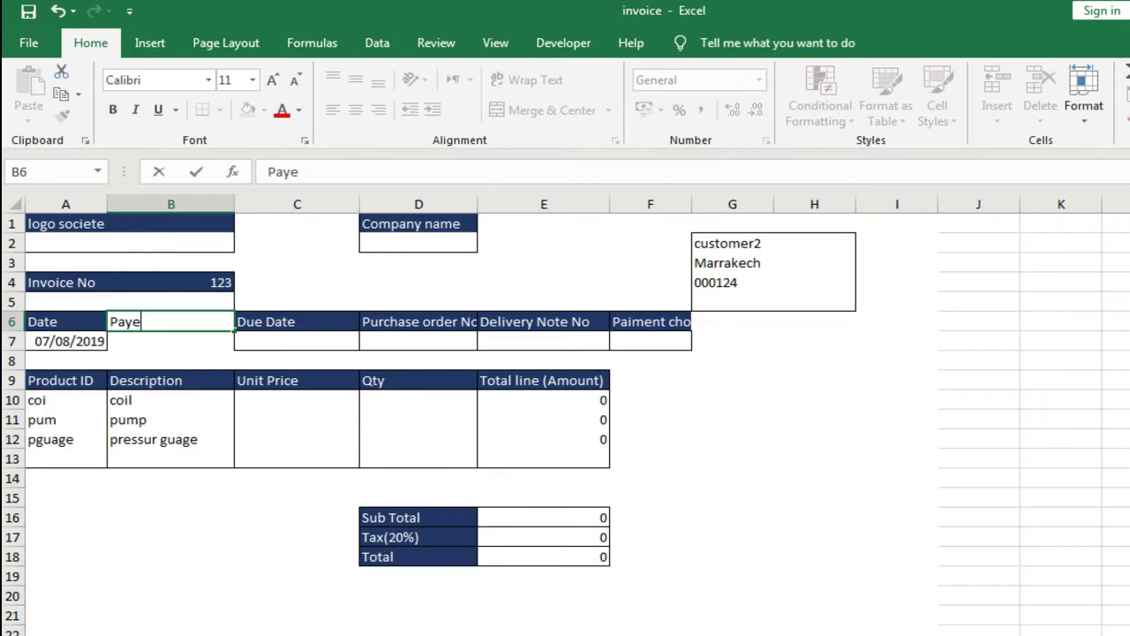
{"action": "type", "text": "ment conditions"}
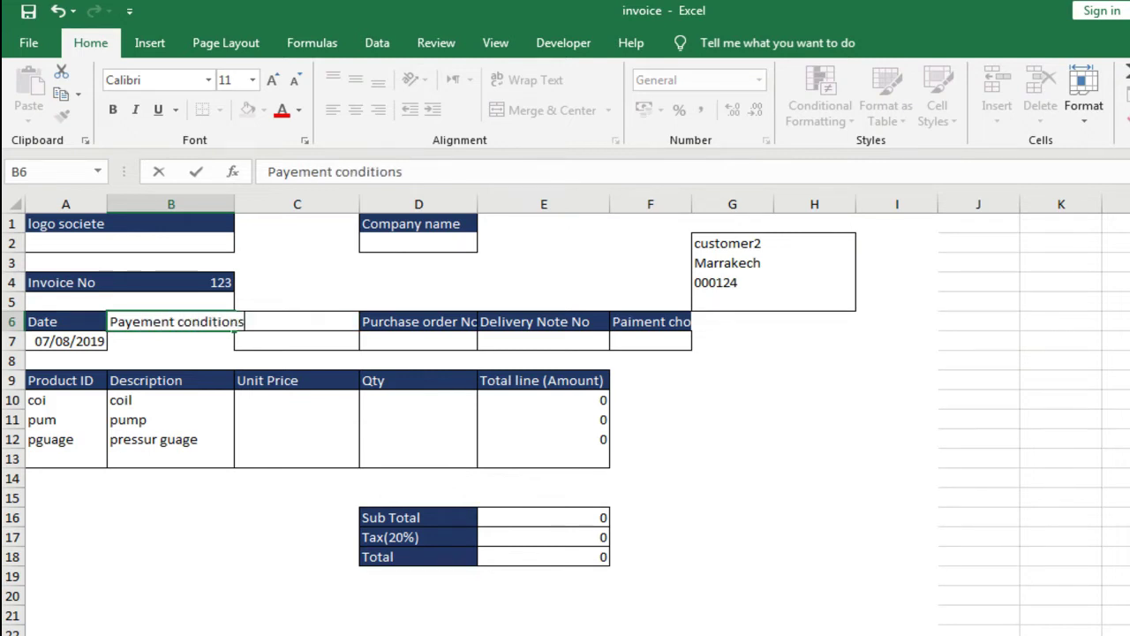
{"action": "left_click", "coordinate": [296, 360]}
Copy the formatting of the Due Date cells C6:C7 onto B6:B7
{"action": "left_click_drag", "start_coordinate": [296, 322], "coordinate": [297, 341]}
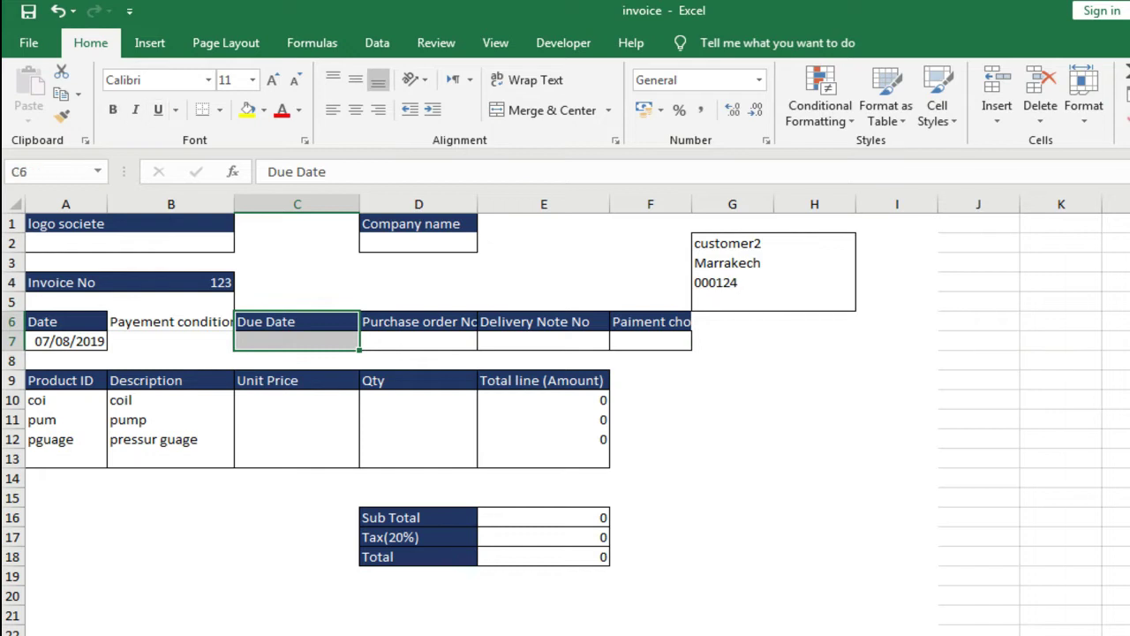
{"action": "left_click", "coordinate": [62, 115]}
{"action": "mouse_move", "coordinate": [171, 321]}
{"action": "left_mouse_down"}
{"action": "mouse_move", "coordinate": [170, 361]}
{"action": "mouse_move", "coordinate": [171, 340]}
{"action": "left_mouse_up"}
Enter "30 days" in cell B7 under the Payement conditions heading
{"action": "left_click", "coordinate": [171, 341]}
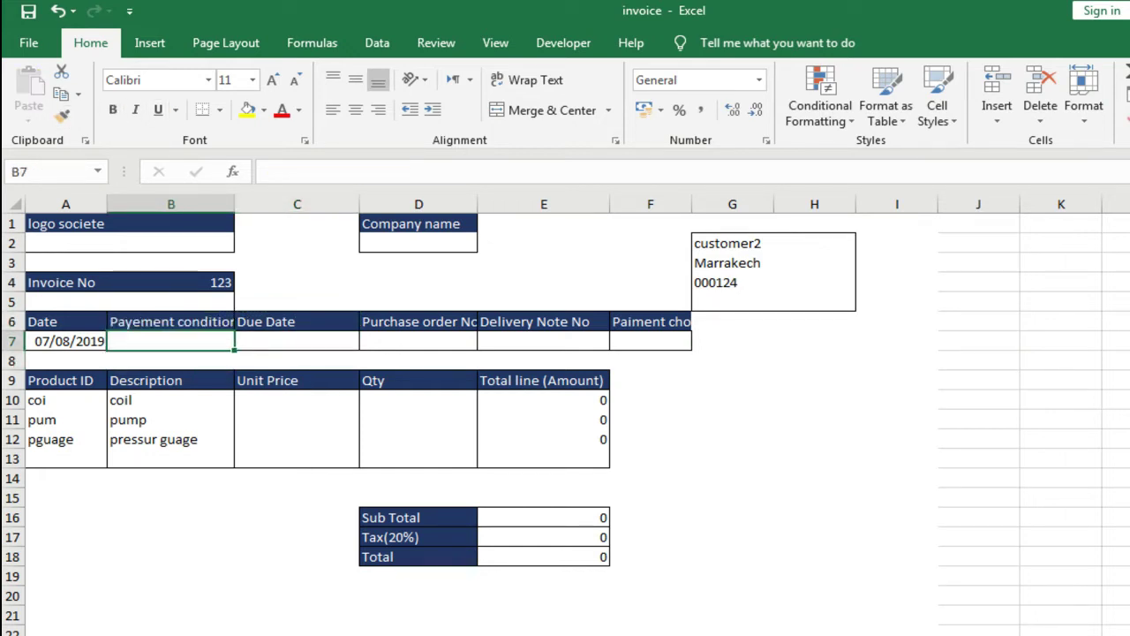
{"action": "type", "text": "30 days"}
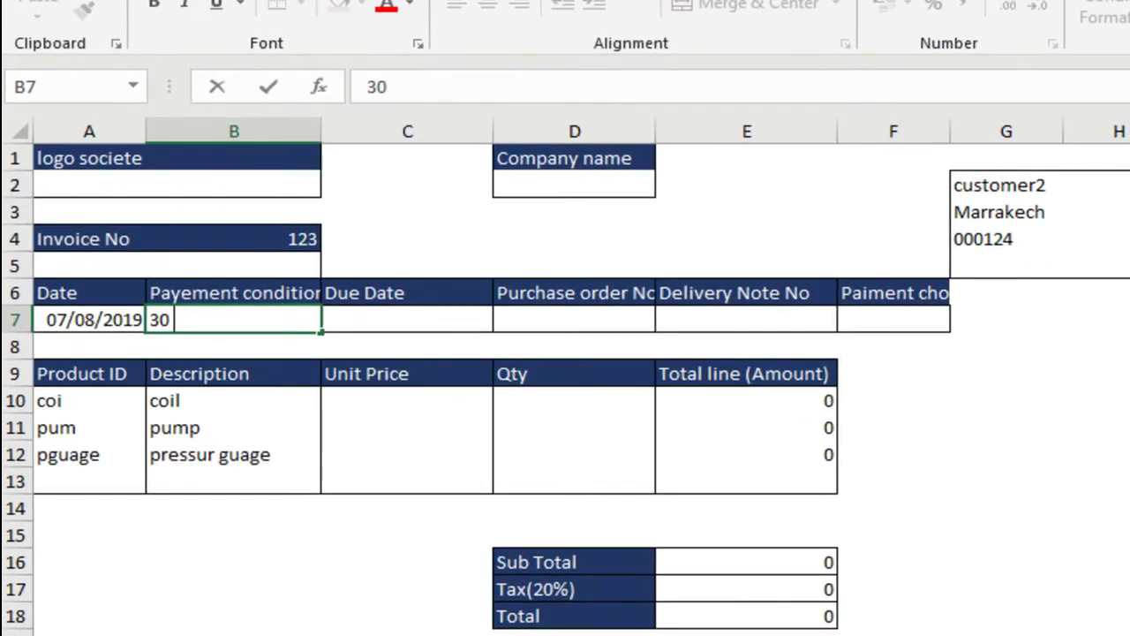
{"action": "key", "text": "Tab"}
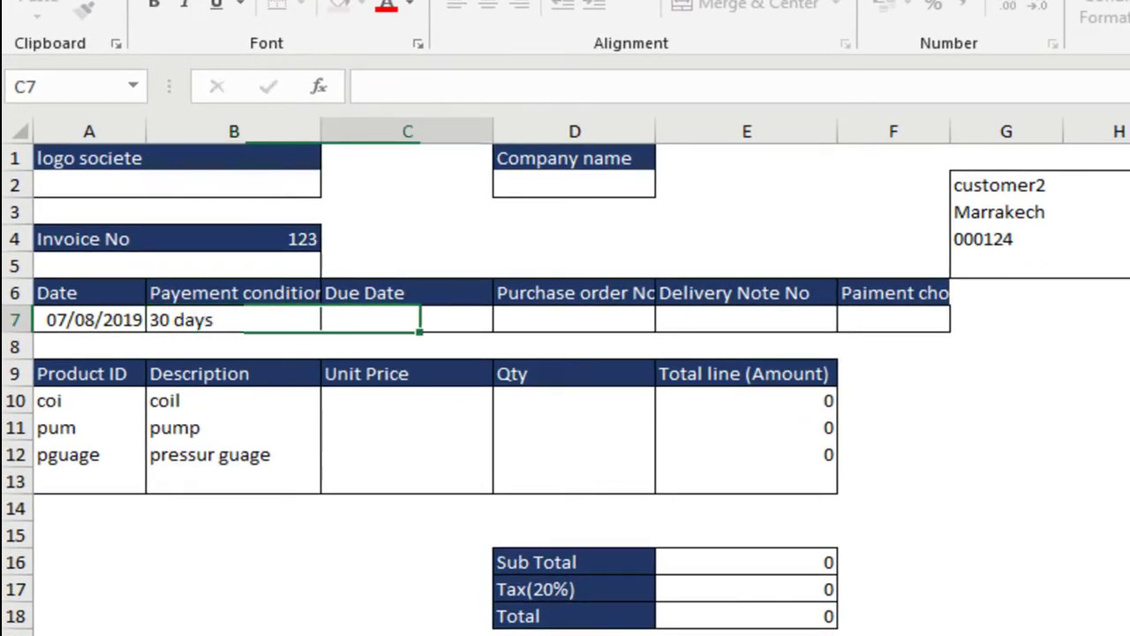
Enter a Due Date formula in C7 that adds the payment conditions in B7 to the date in A7
{"action": "type", "text": "="}
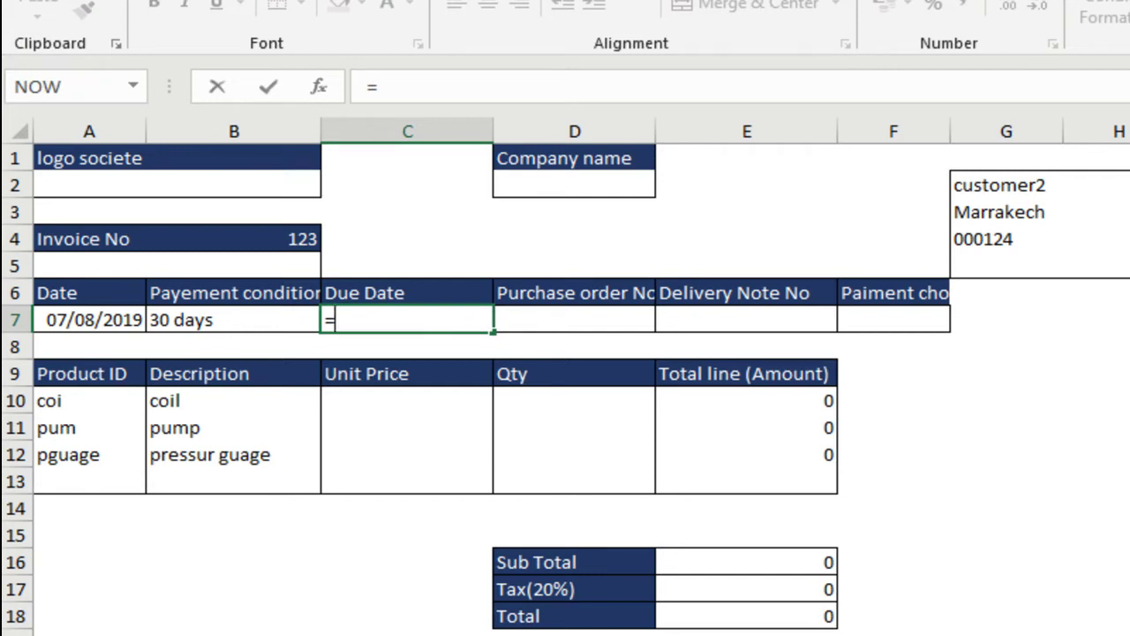
{"action": "left_click", "coordinate": [88, 319]}
{"action": "type", "text": "+"}
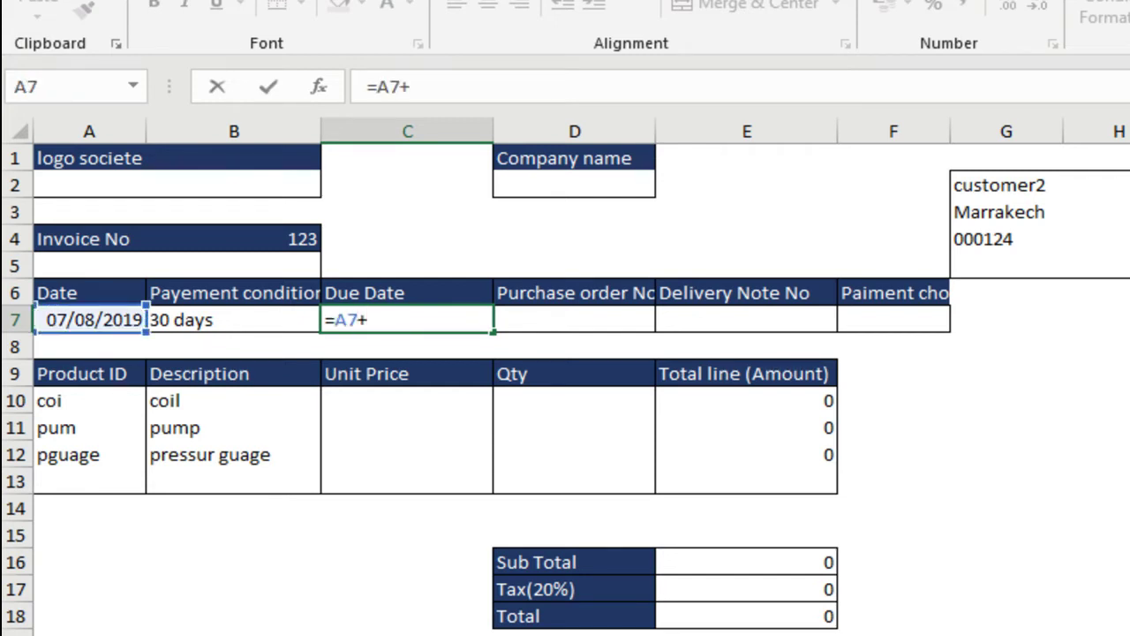
{"action": "left_click", "coordinate": [233, 320]}
{"action": "key", "text": "Return"}
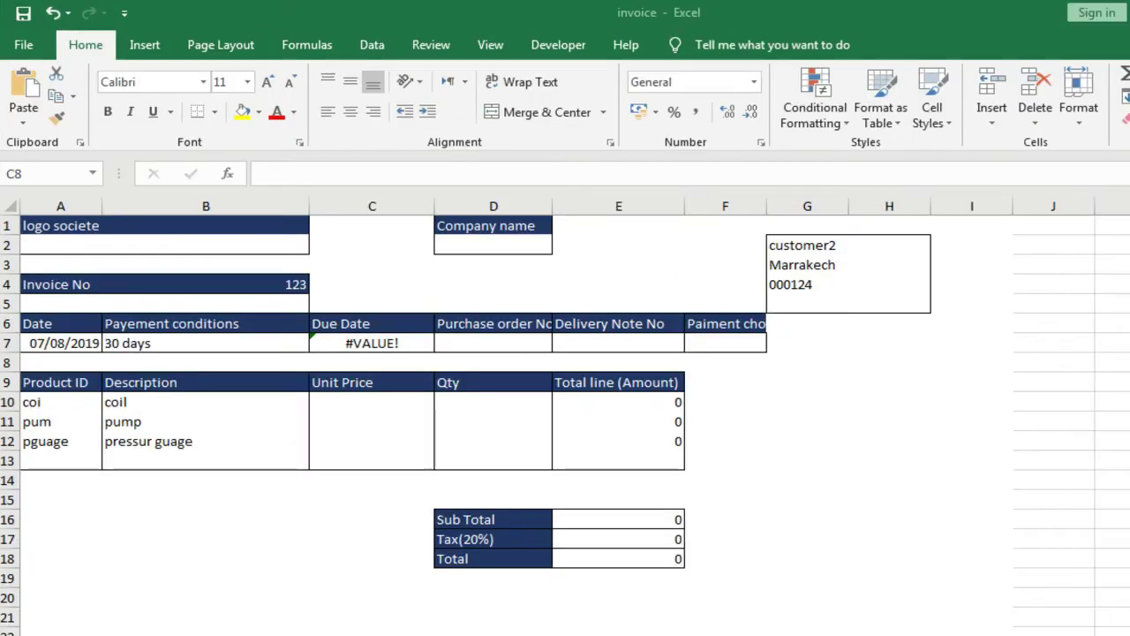
Append "(days)" to the Payement conditions heading in cell B6
{"action": "key", "text": "F2"}
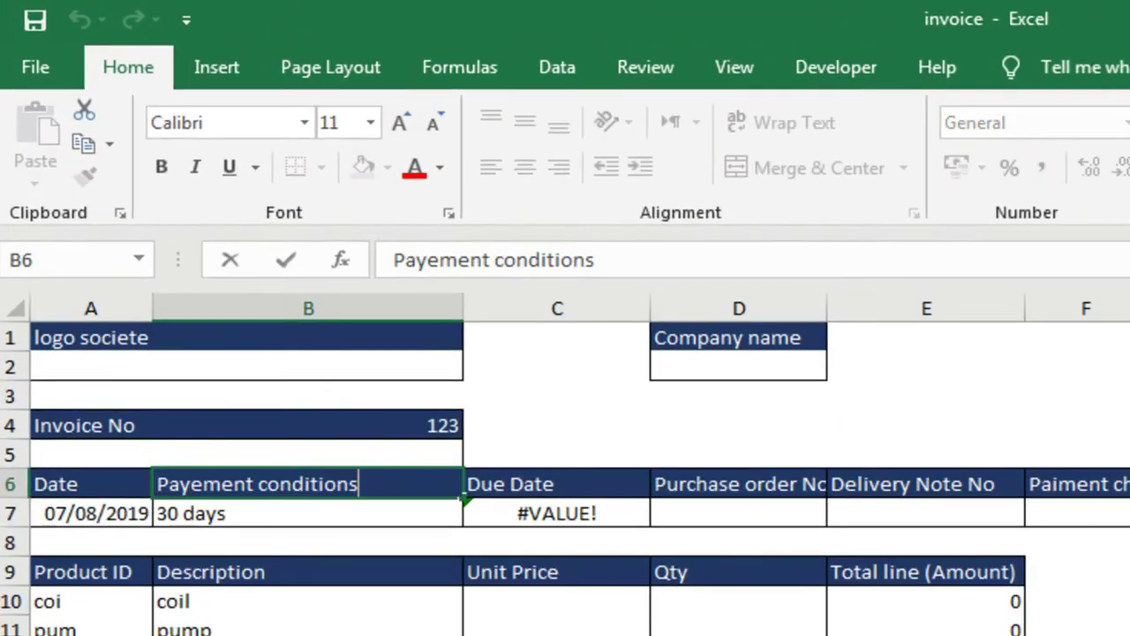
{"action": "type", "text": "(days)"}
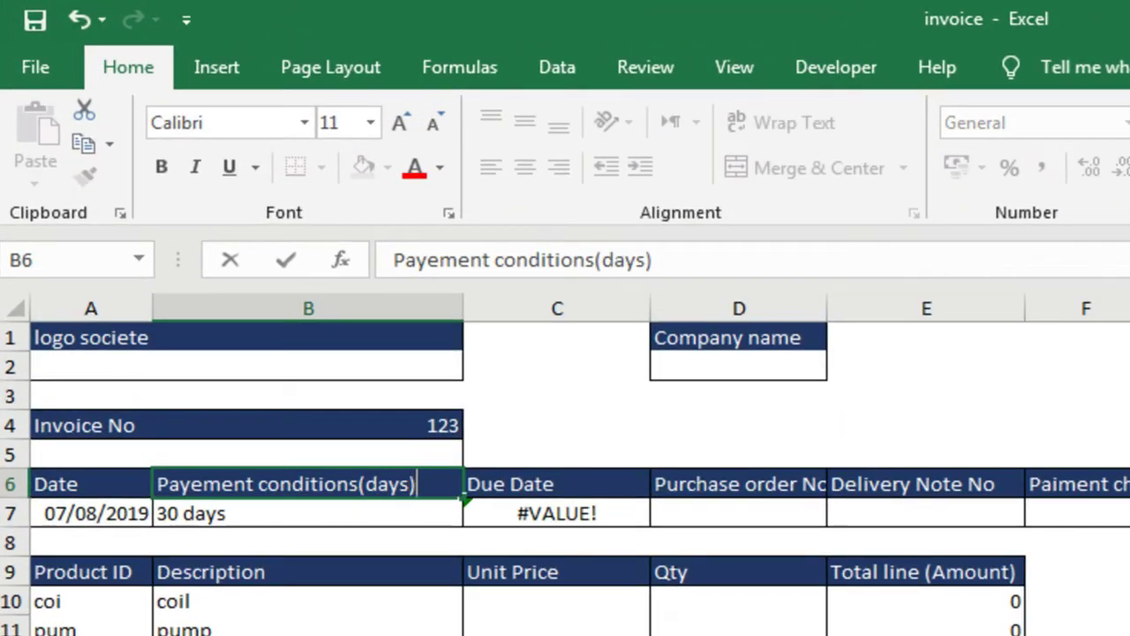
{"action": "key", "text": "Return"}
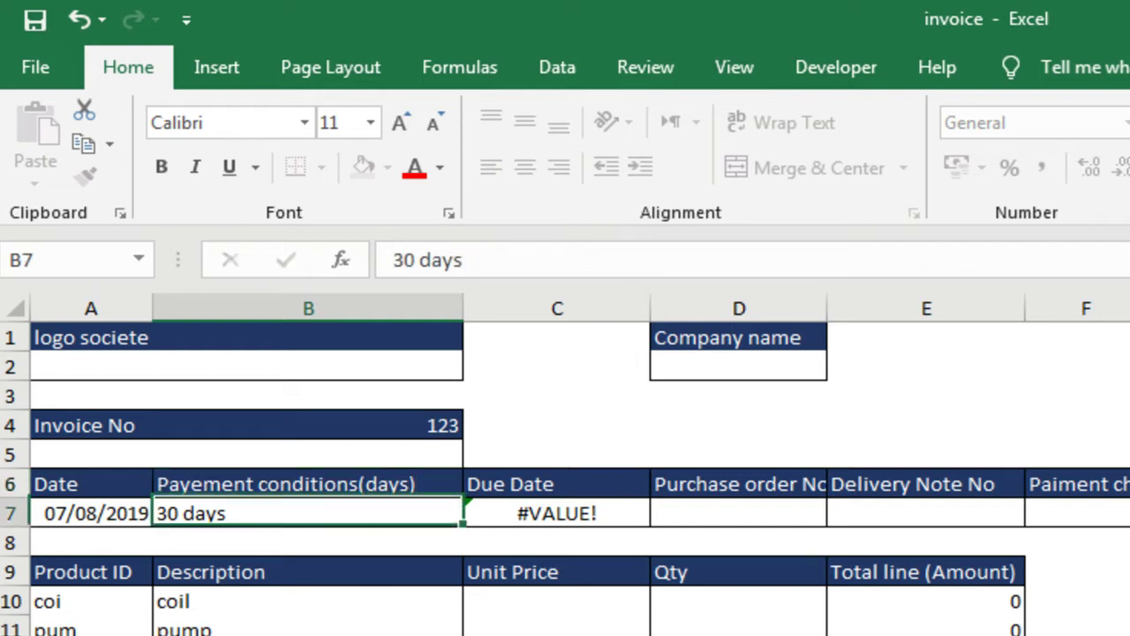
Remove the word "days" from cell B7 so it holds only the number 30
{"action": "key", "text": "F2"}
{"action": "key", "text": "BackSpace"}
{"action": "key", "text": "BackSpace"}
{"action": "key", "text": "BackSpace"}
{"action": "key", "text": "BackSpace"}
{"action": "key", "text": "BackSpace"}
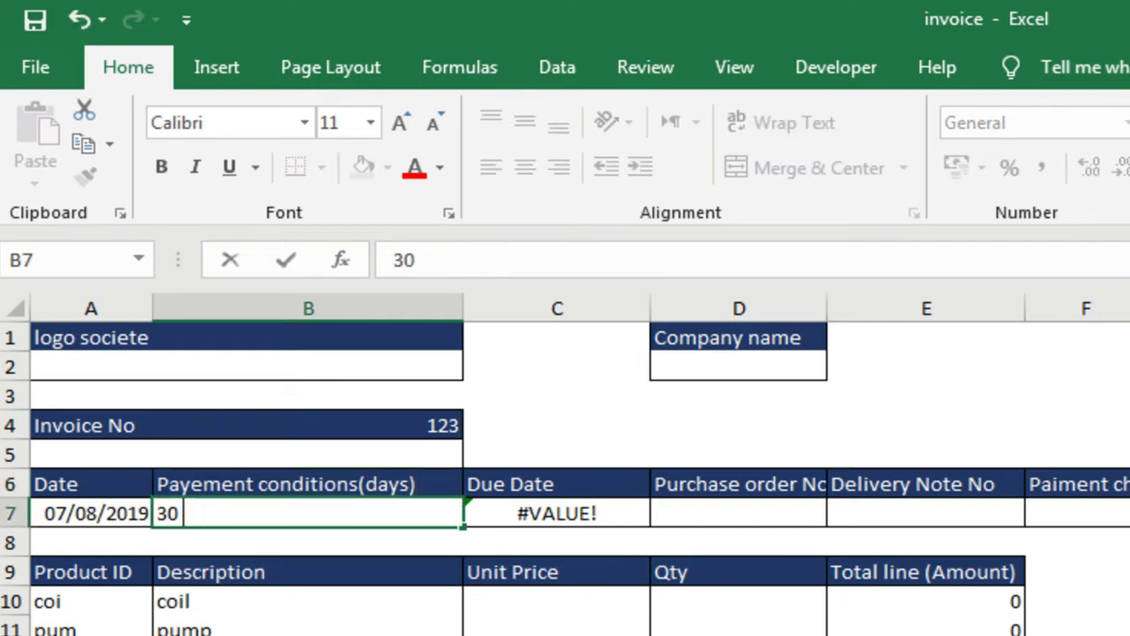
{"action": "key", "text": "Return"}
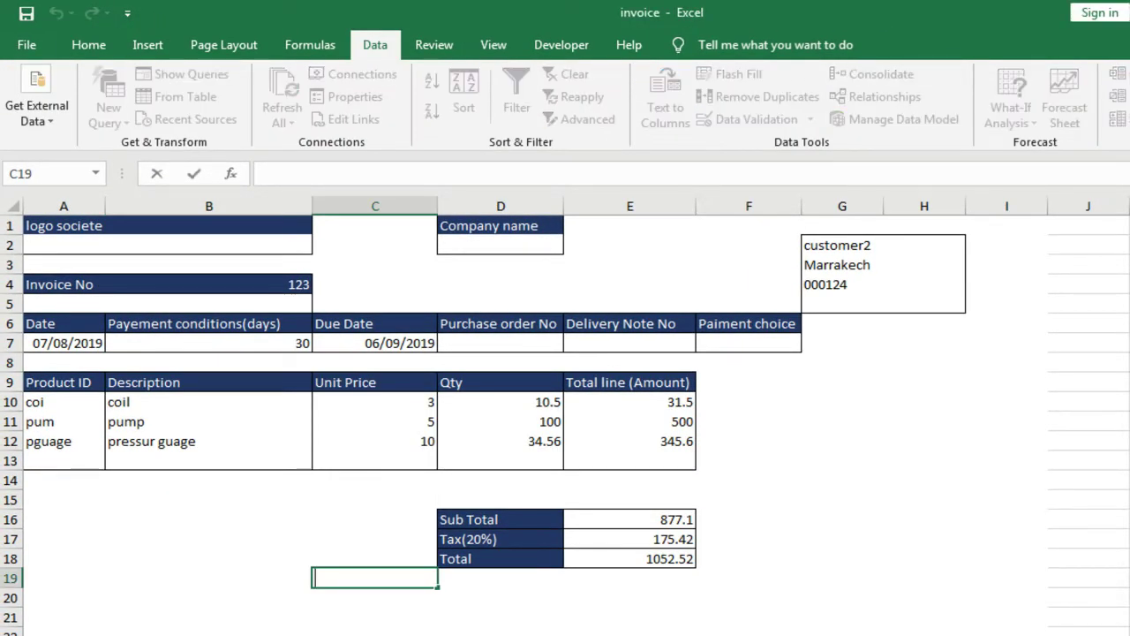
Remove "(days)" from the heading in cell B6 so it reads Payement conditions
{"action": "double_click", "coordinate": [291, 323]}
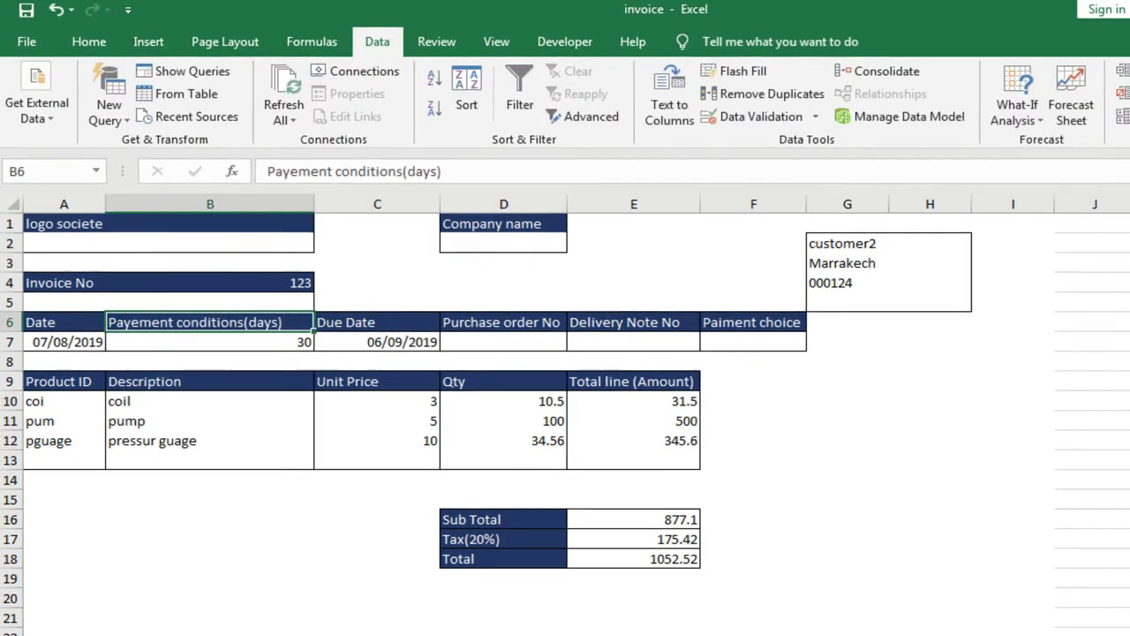
{"action": "key", "text": "BackSpace"}
{"action": "key", "text": "BackSpace"}
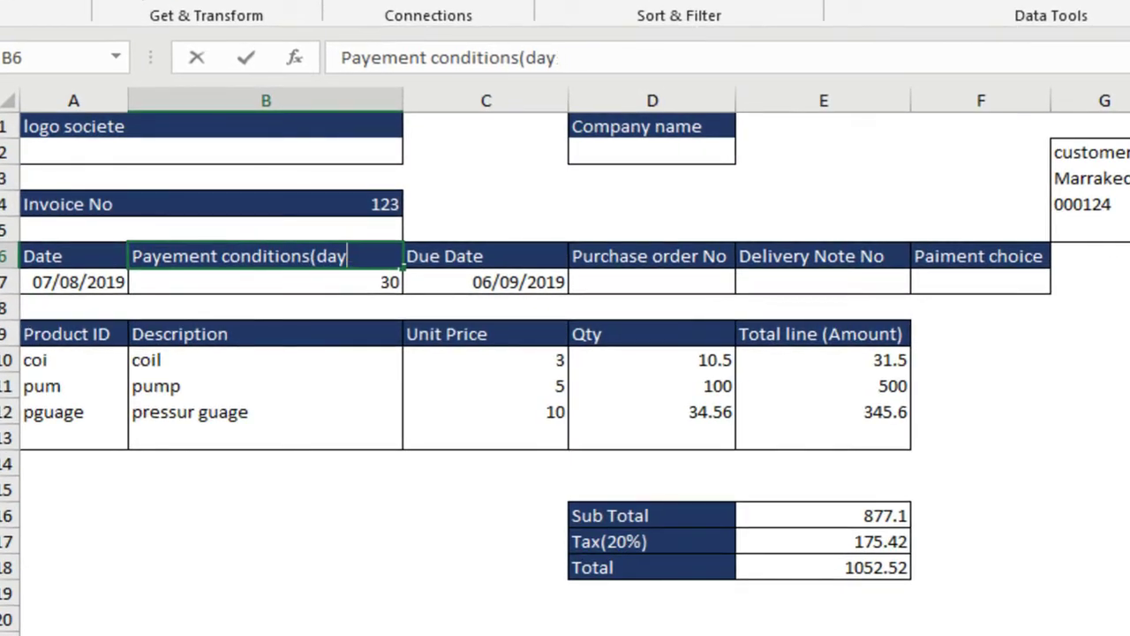
{"action": "key", "text": "BackSpace"}
{"action": "key", "text": "BackSpace"}
{"action": "key", "text": "BackSpace"}
{"action": "key", "text": "BackSpace"}
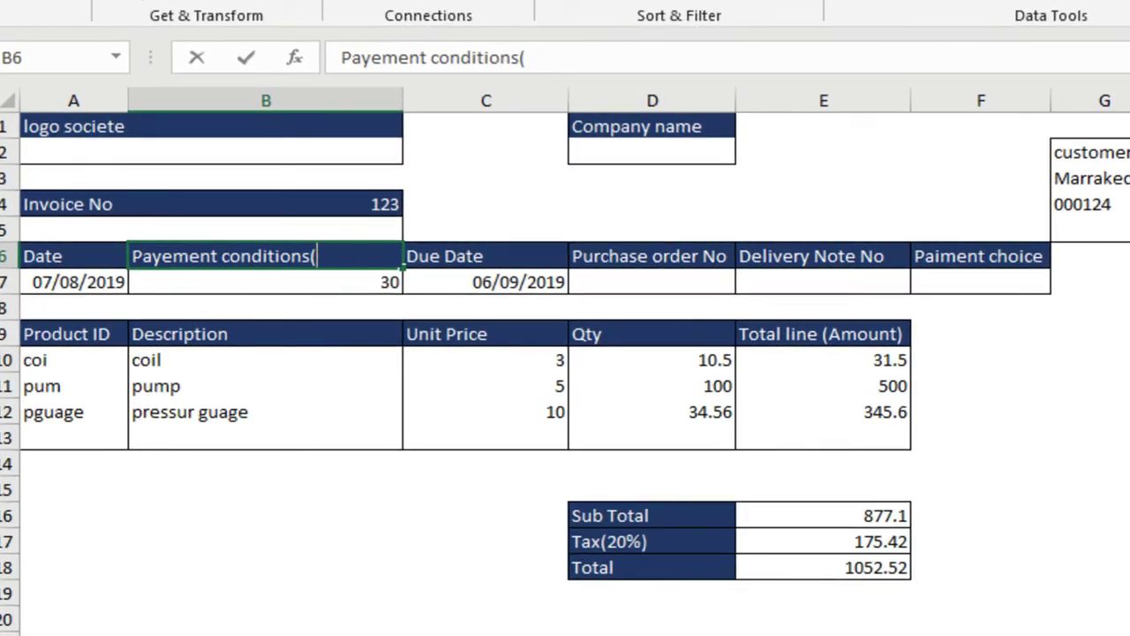
{"action": "key", "text": "Return"}
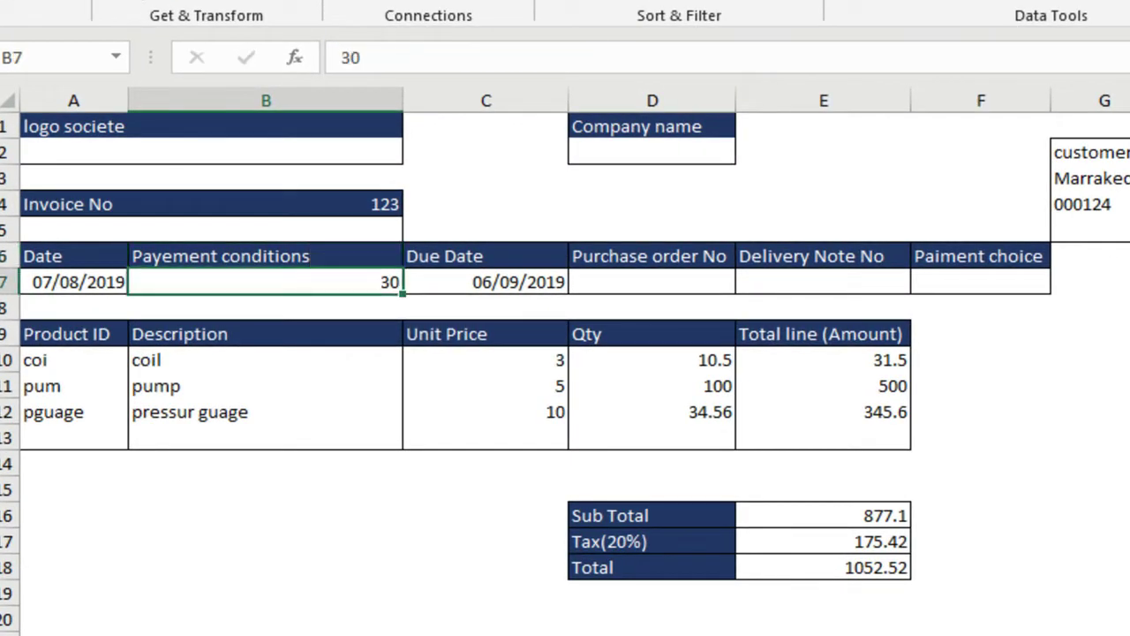
Append "days" to the number in cell B7 so the payment condition is written as "30 days"
{"action": "key", "text": "F2"}
{"action": "type", "text": "day"}
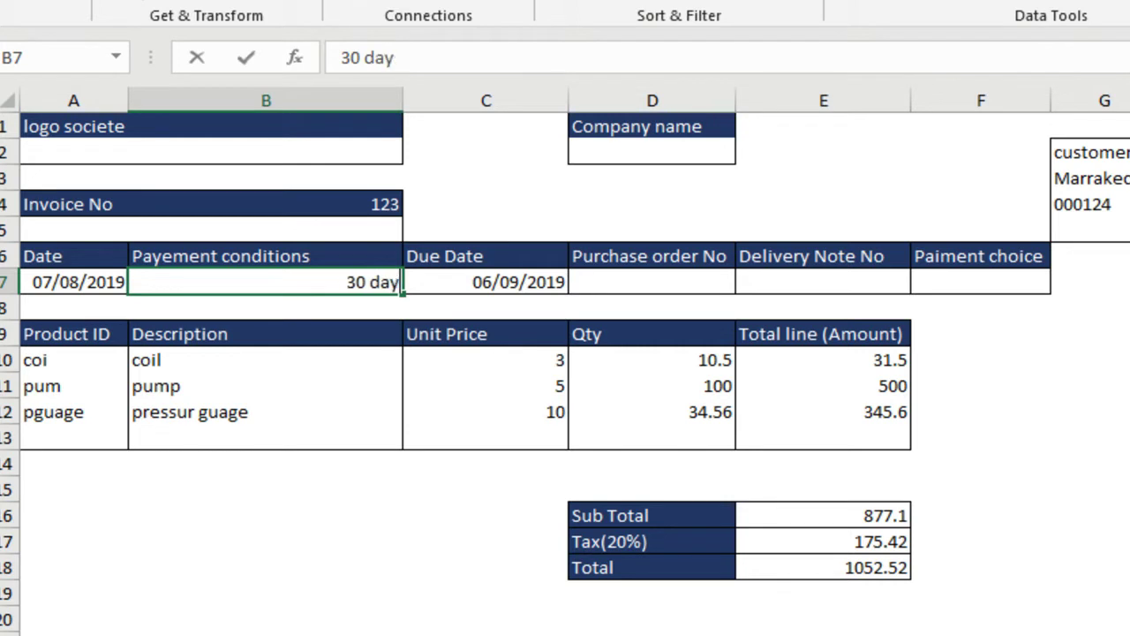
{"action": "type", "text": "s"}
{"action": "key", "text": "Return"}
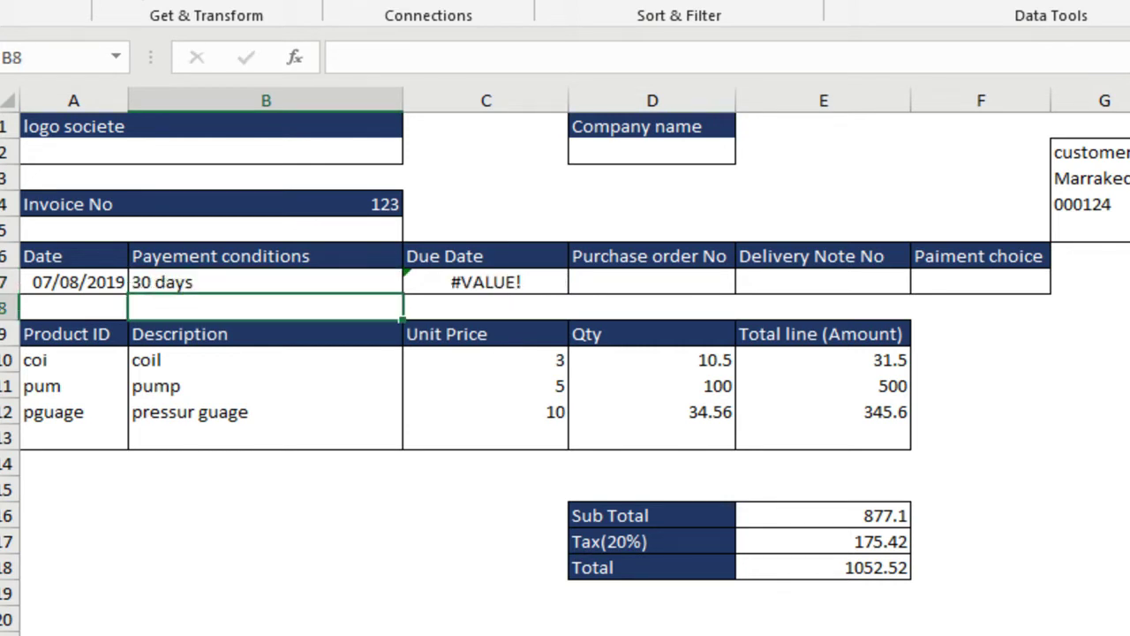
Replace the Due Date formula in C7 with =A7+IF(B7="30 days";30;0)
{"action": "left_click", "coordinate": [486, 281]}
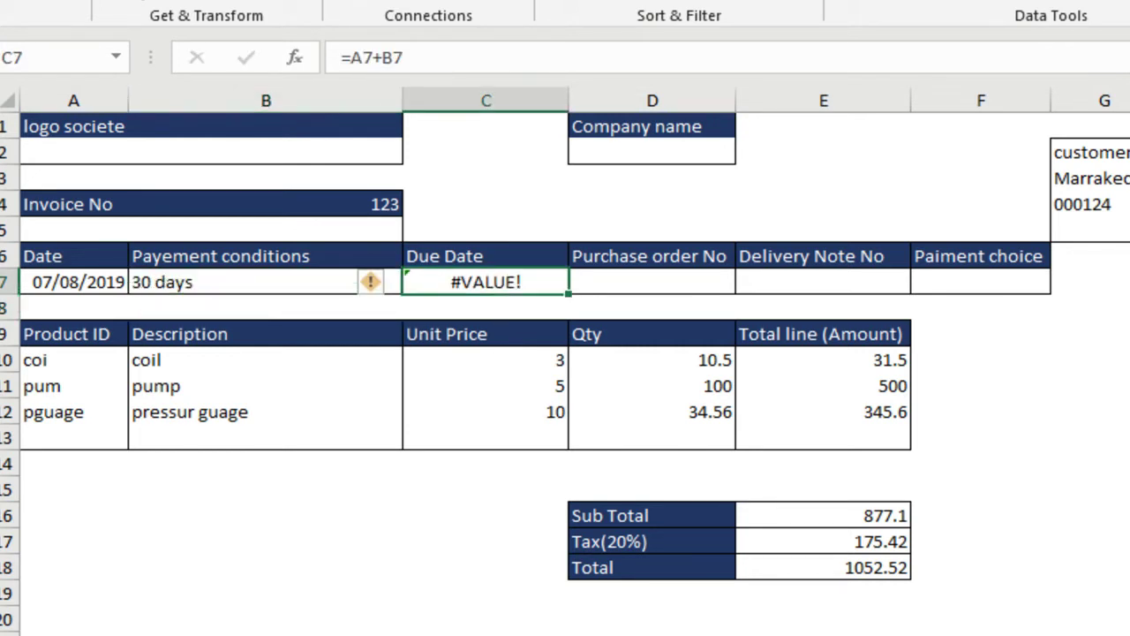
{"action": "left_click", "coordinate": [403, 57]}
{"action": "left_click_drag", "start_coordinate": [403, 58], "coordinate": [340, 58]}
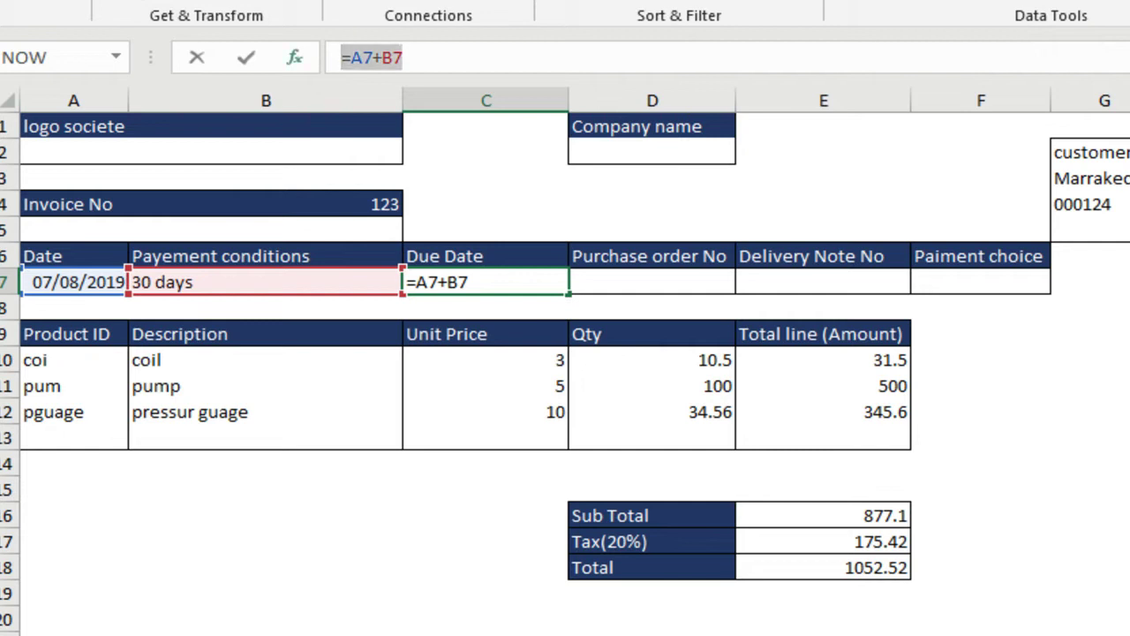
{"action": "type", "text": "=A7+IF(B7=\"30 days\";30;0)"}
{"action": "key", "text": "Return"}
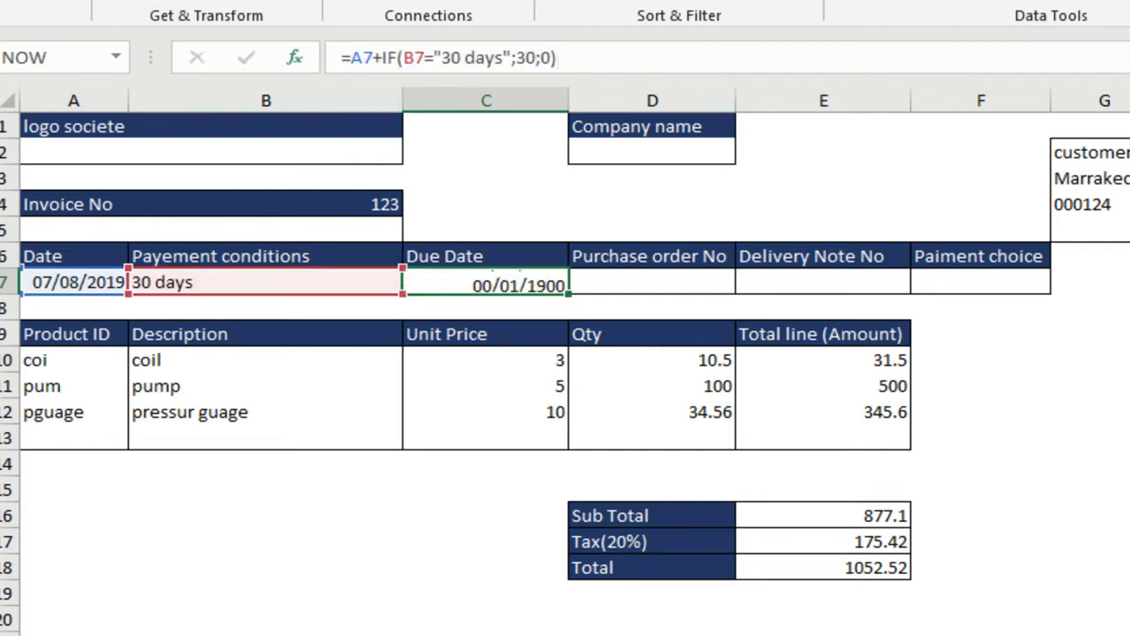
{"action": "key", "text": "Return"}
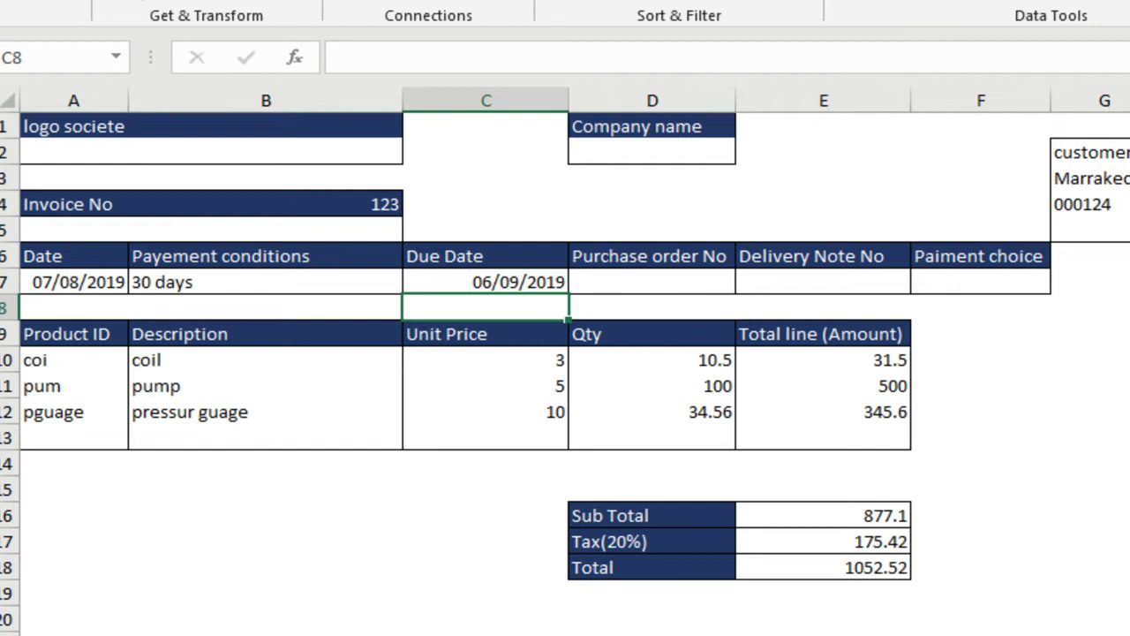
Copy the IF(B7="30 days";30;0) part of the Due Date formula in C7, leaving the formula as it is
{"action": "left_click", "coordinate": [484, 281]}
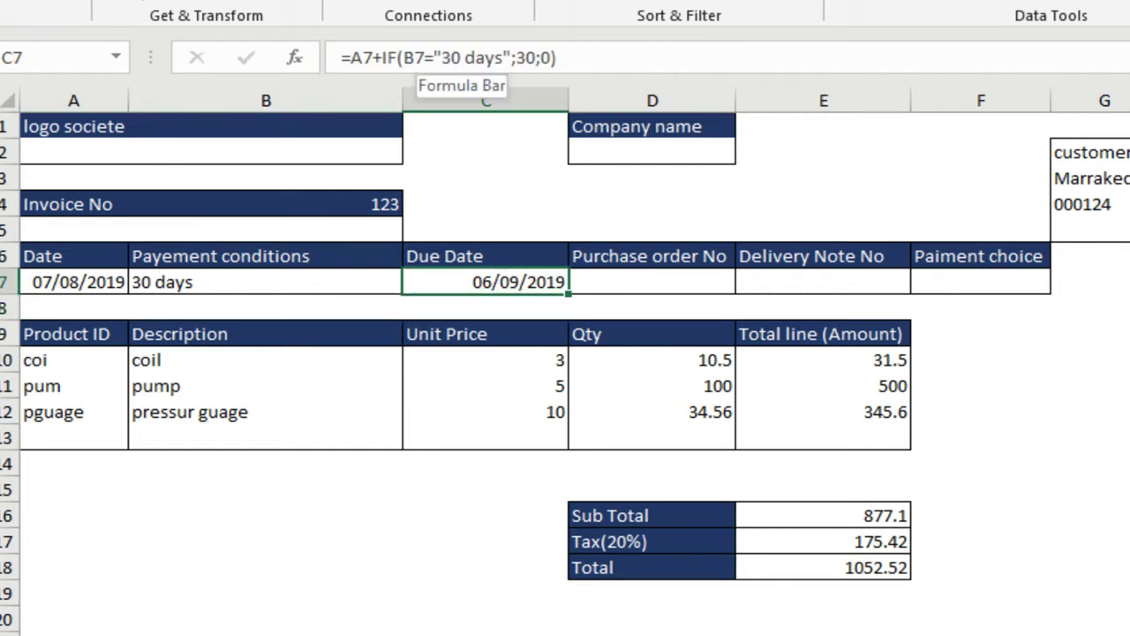
{"action": "left_click_drag", "start_coordinate": [381, 58], "coordinate": [556, 57]}
{"action": "key", "text": "ctrl+c"}
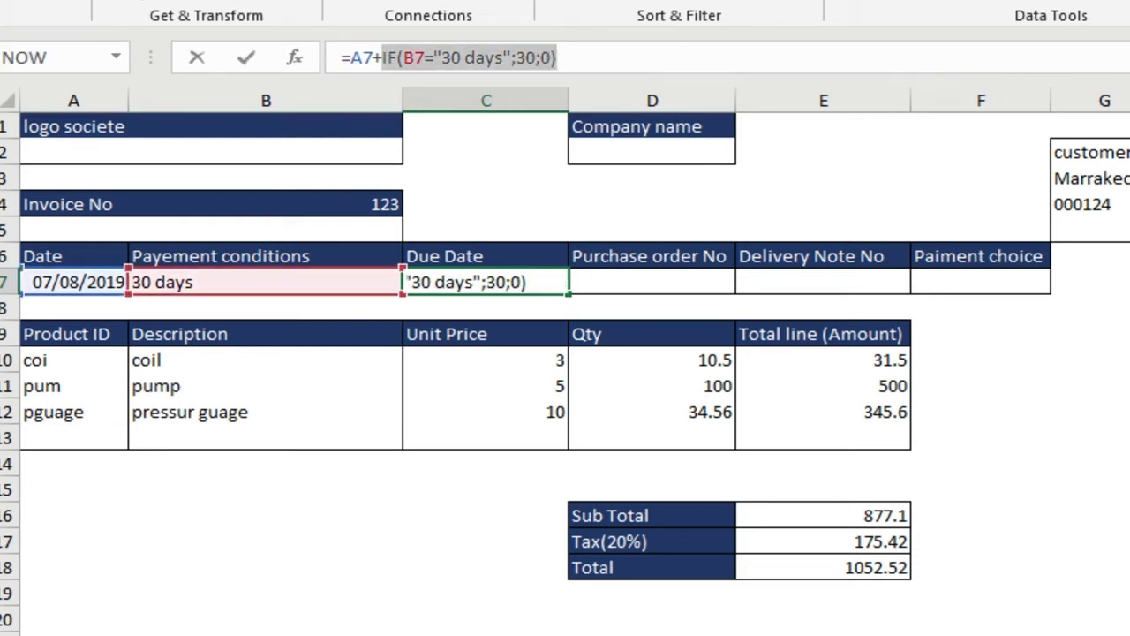
{"action": "left_click", "coordinate": [558, 58]}
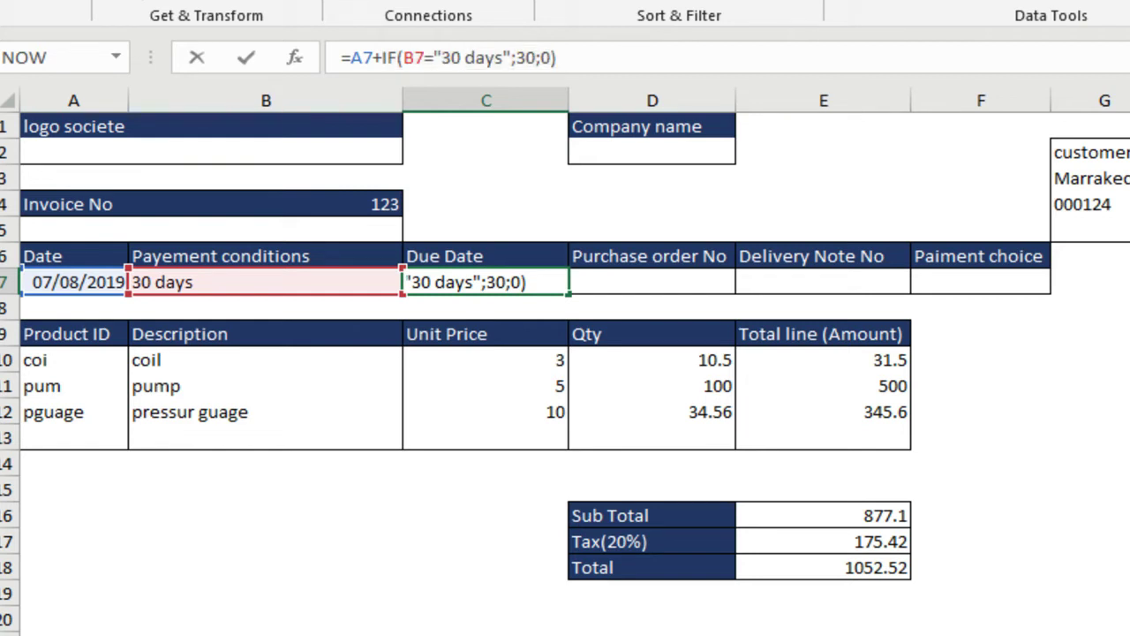
{"action": "key", "text": "Left"}
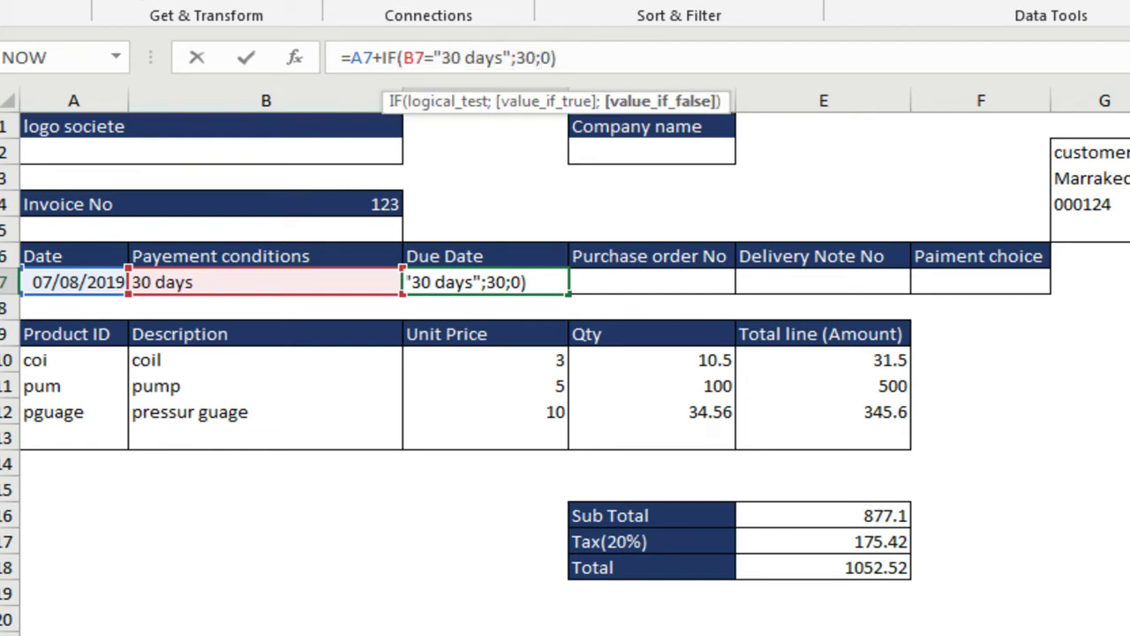
{"action": "key", "text": "shift+Left"}
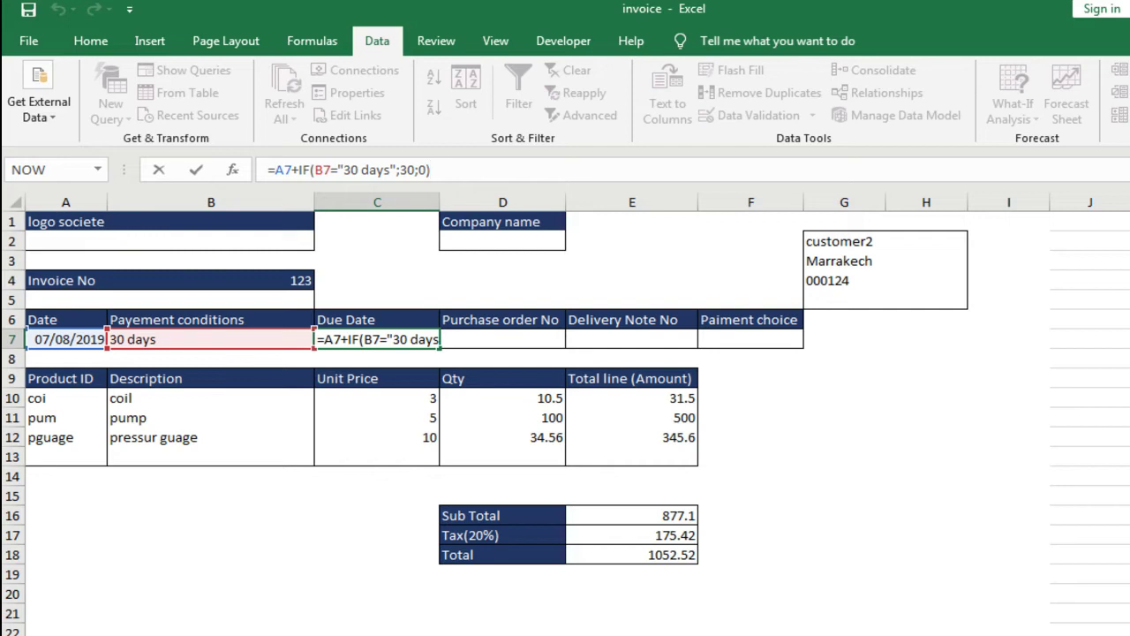
{"action": "key", "text": "Return"}
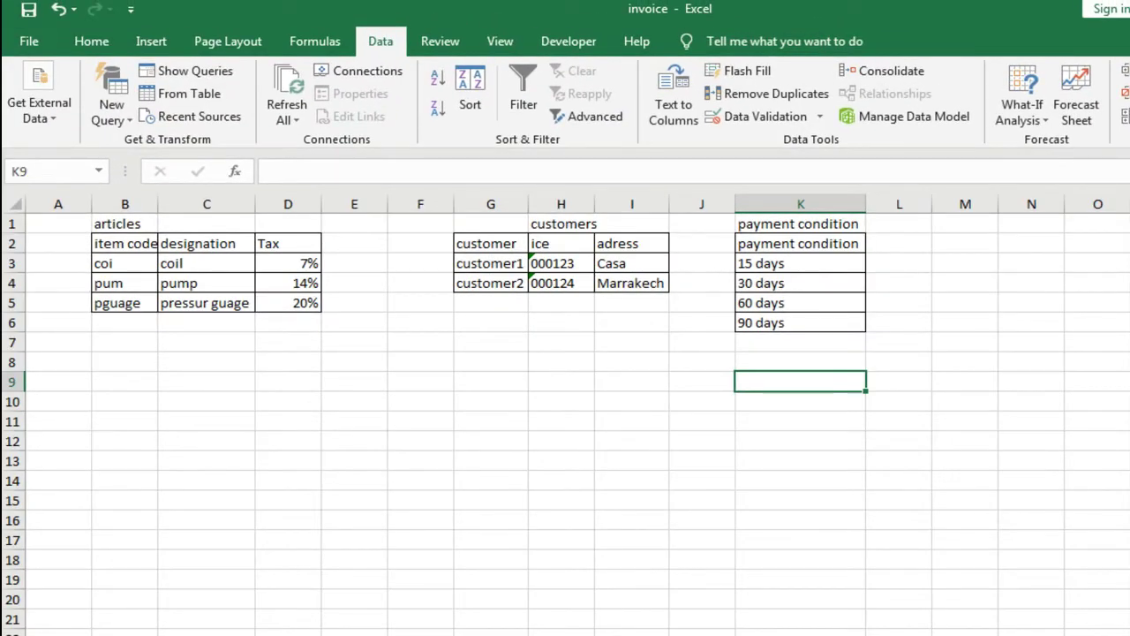
Return to the invoice sheet and check the payment condition options offered in cell B7
{"action": "key", "text": "ctrl+Page_Up"}
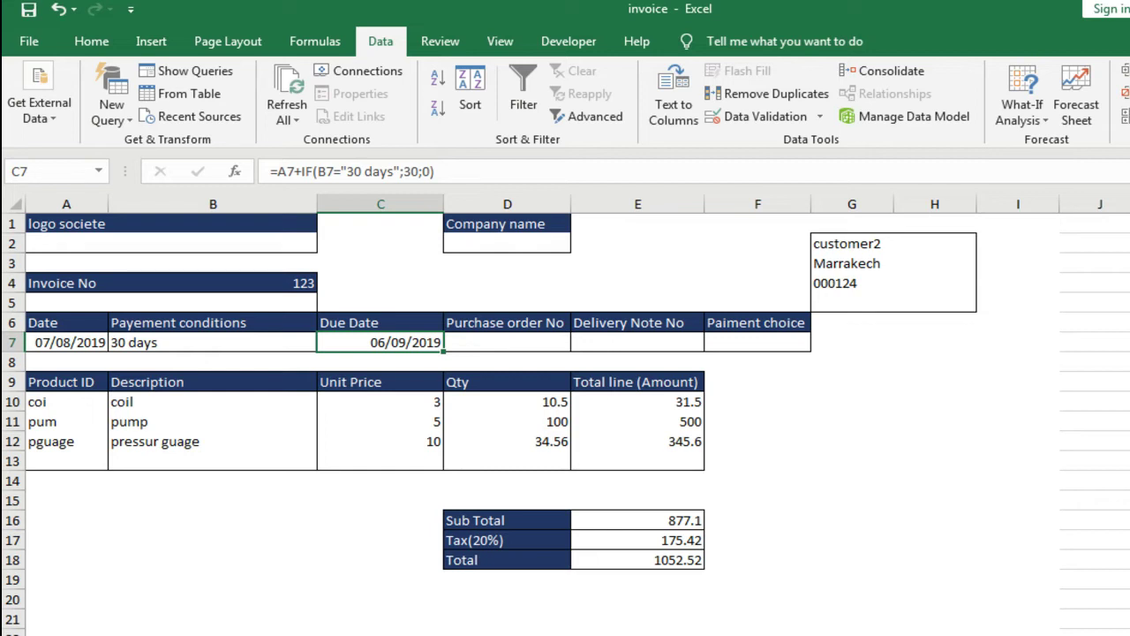
{"action": "left_click", "coordinate": [212, 342]}
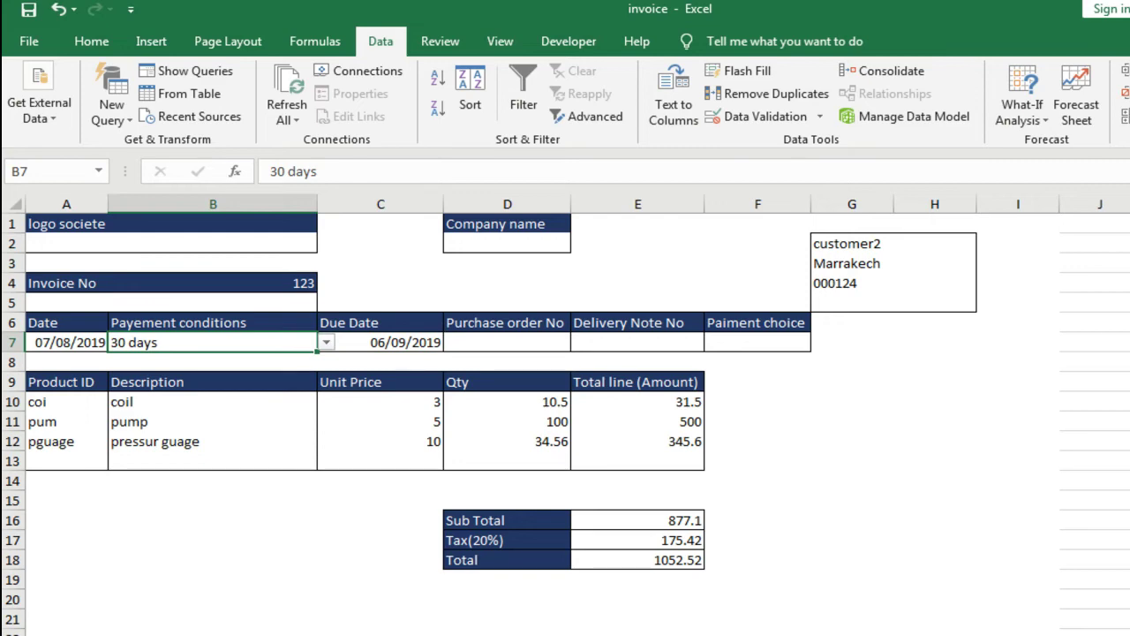
{"action": "key", "text": "alt+Down"}
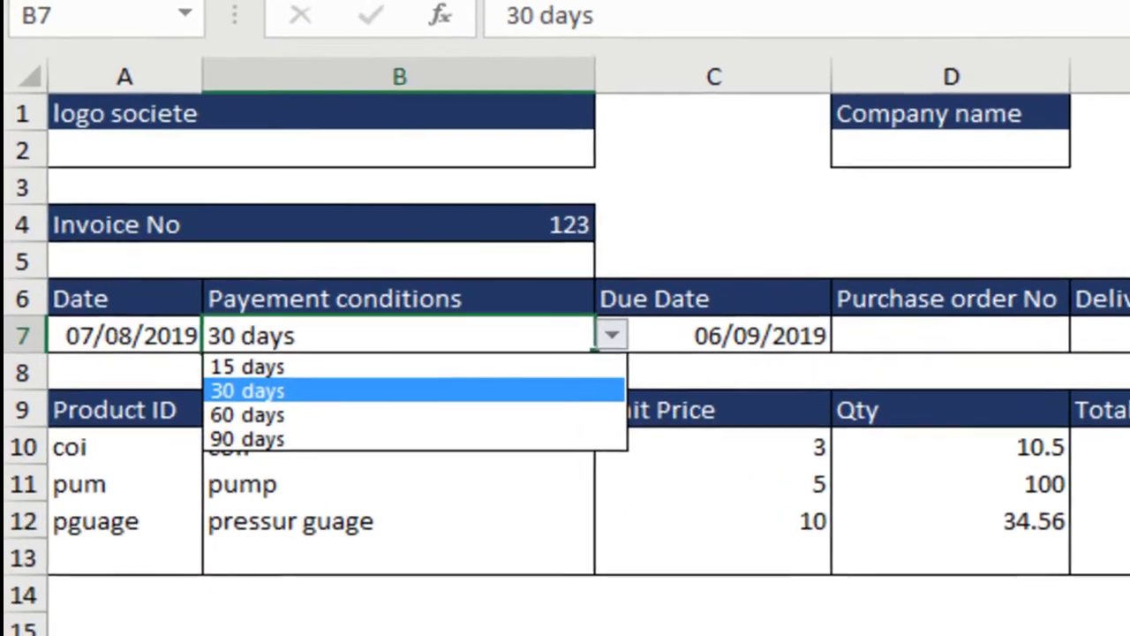
{"action": "key", "text": "Escape"}
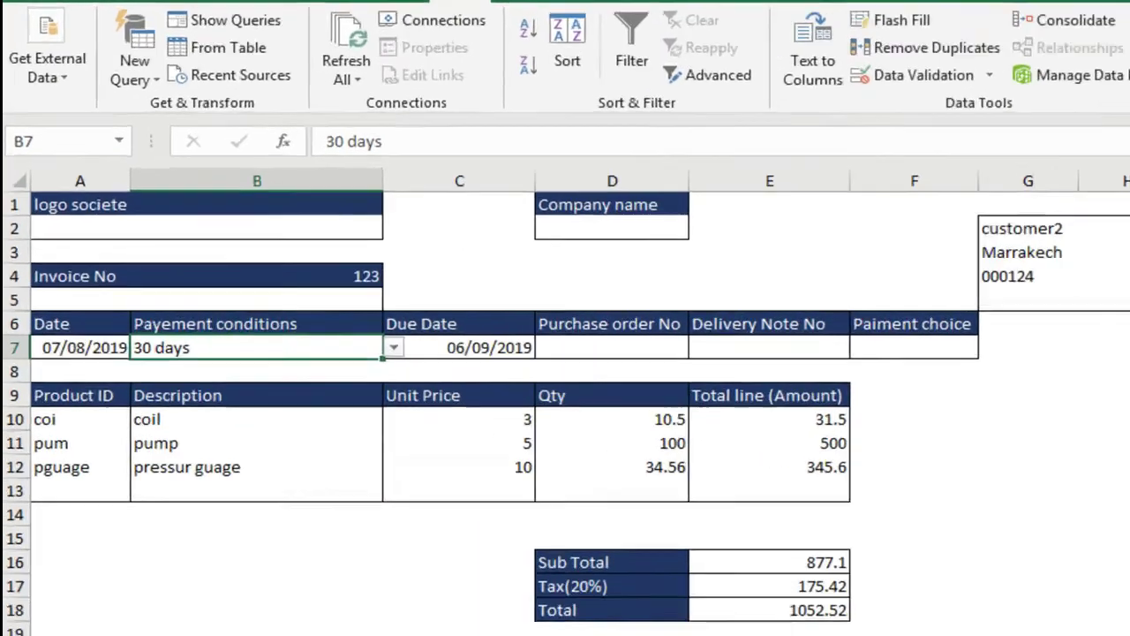
{"action": "key", "text": "alt+Down"}
{"action": "key", "text": "Escape"}
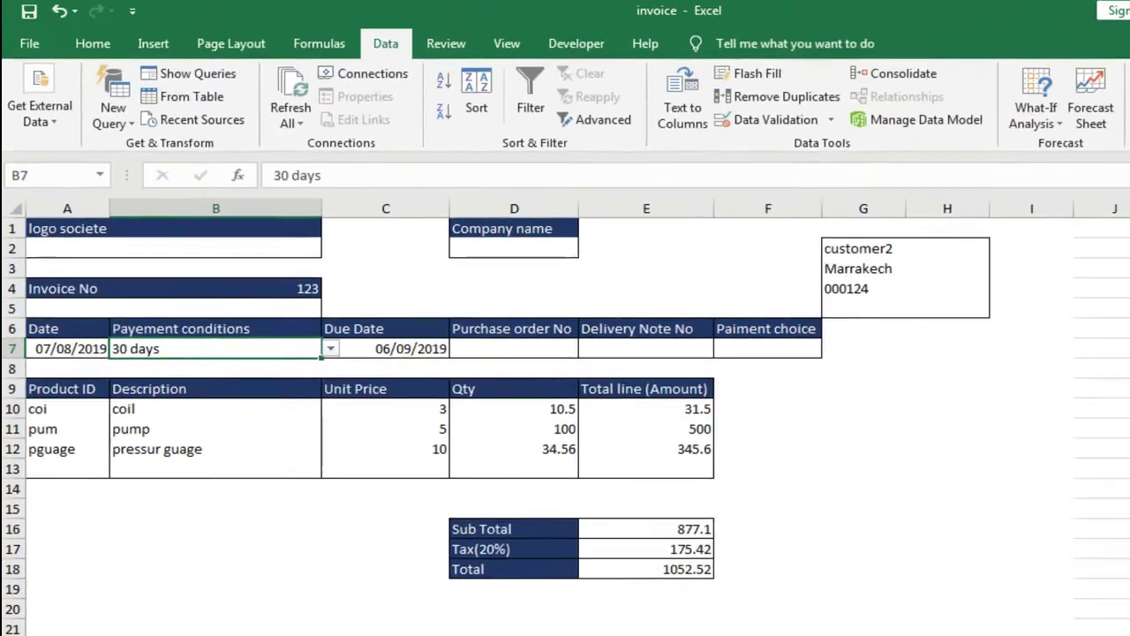
Replace the 0 in C7's formula with a pasted copy of the IF, changed to IF(B7="15 days";15;0)
{"action": "left_click", "coordinate": [641, 357]}
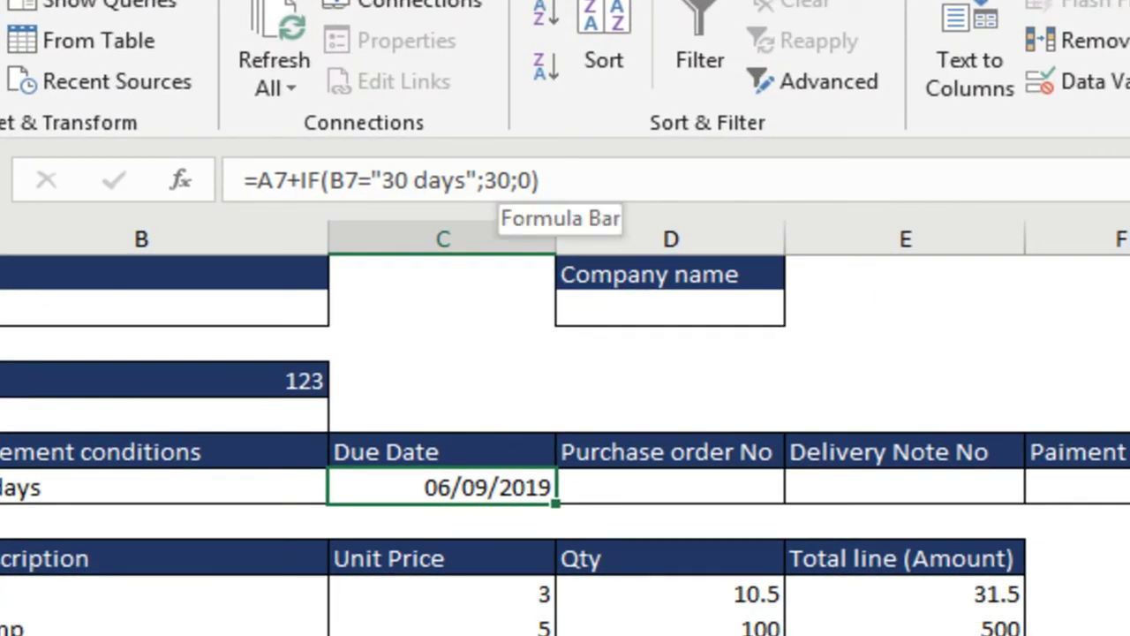
{"action": "left_click", "coordinate": [526, 180]}
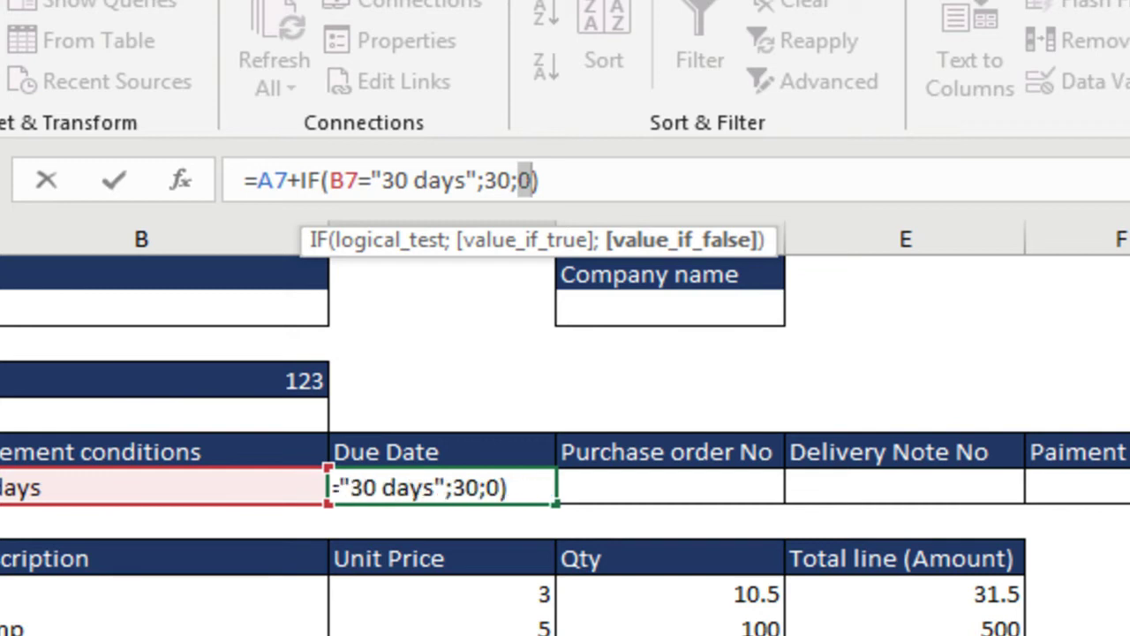
{"action": "key", "text": "ctrl+v"}
{"action": "left_click", "coordinate": [625, 181]}
{"action": "key", "text": "BackSpace"}
{"action": "key", "text": "BackSpace"}
{"action": "type", "text": "15"}
{"action": "left_click", "coordinate": [728, 180]}
{"action": "key", "text": "BackSpace"}
{"action": "key", "text": "BackSpace"}
{"action": "type", "text": "1"}
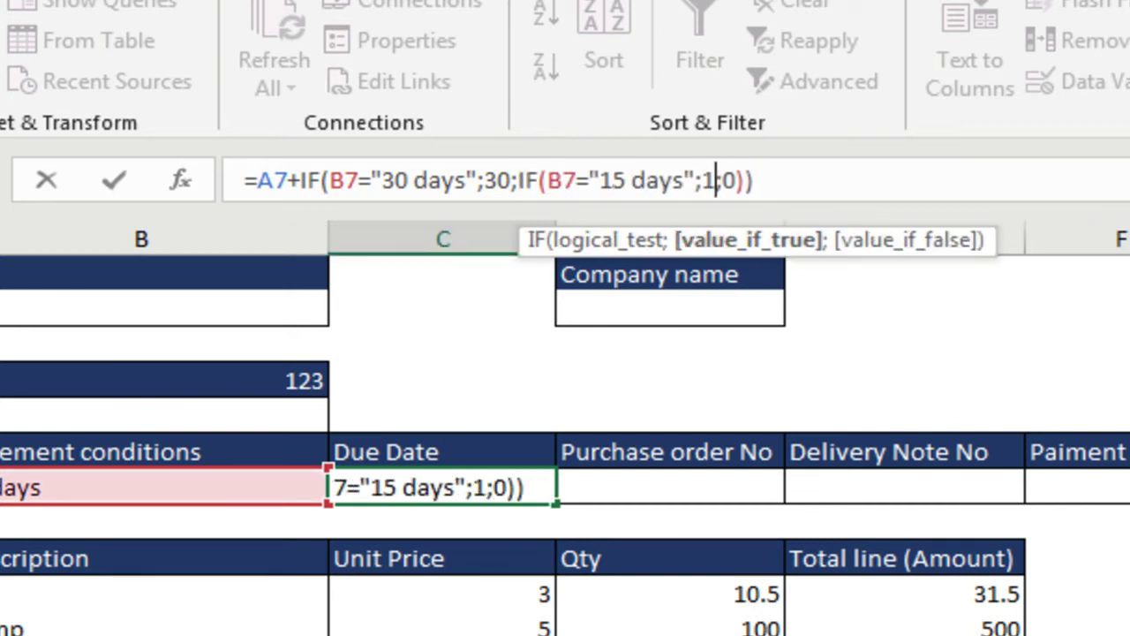
{"action": "type", "text": "5"}
Nest a third copied IF in place of the last 0 in C7's formula, adding 60 when B7 is "60 days"
{"action": "key", "text": "Right"}
{"action": "key", "text": "shift+Right"}
{"action": "key", "text": "ctrl+v"}
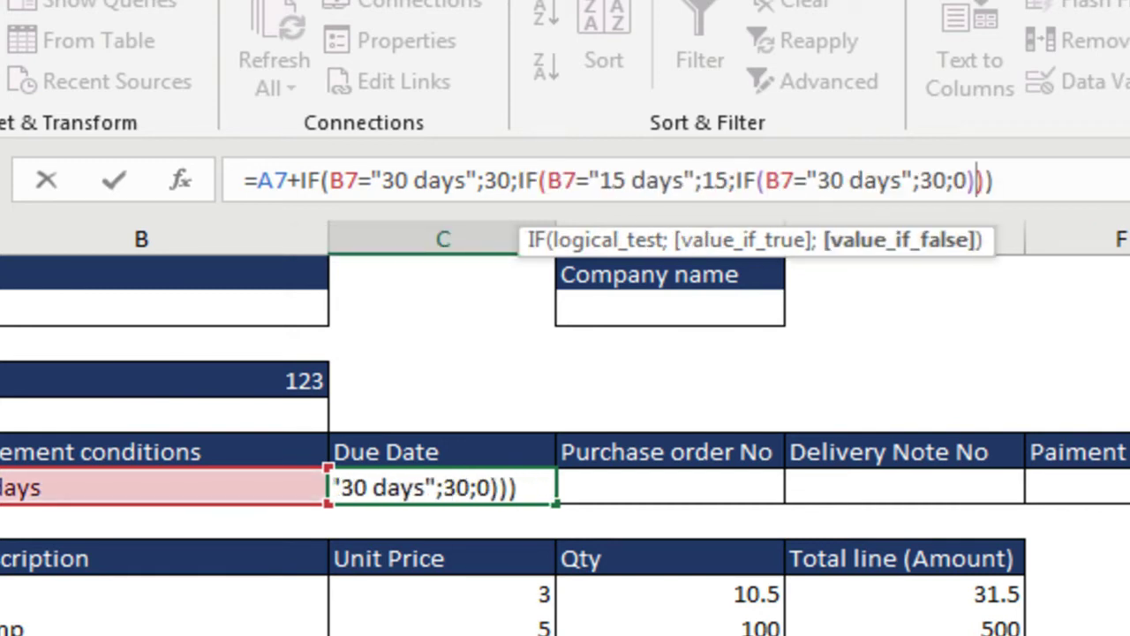
{"action": "left_click", "coordinate": [831, 180]}
{"action": "key", "text": "BackSpace"}
{"action": "type", "text": "6"}
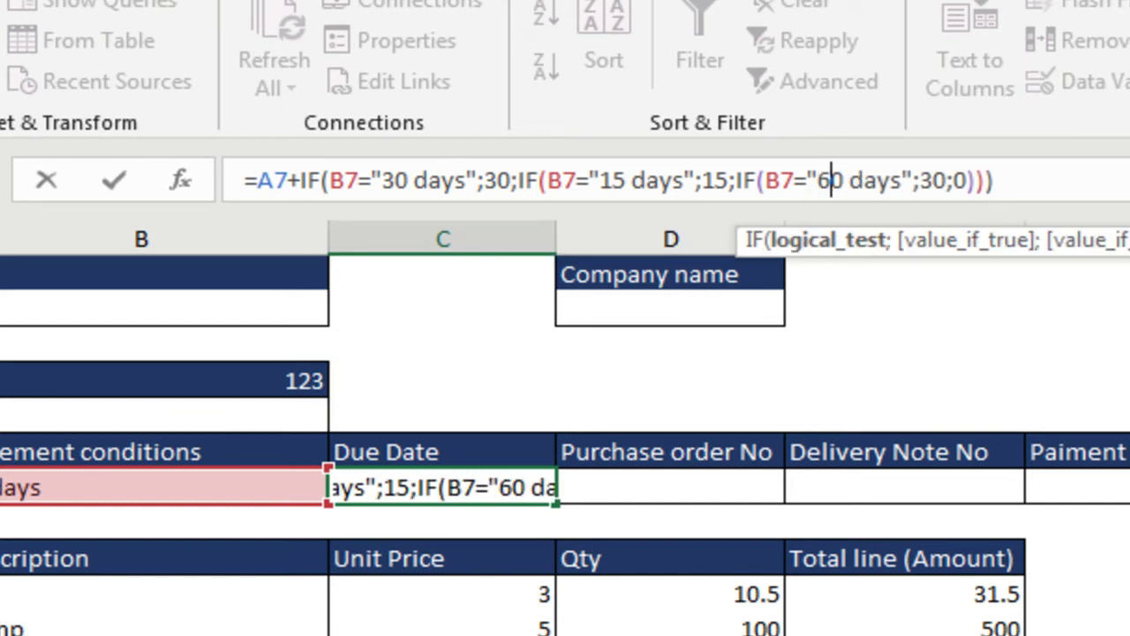
{"action": "left_click", "coordinate": [932, 180]}
{"action": "key", "text": "BackSpace"}
{"action": "type", "text": "6"}
Nest a fourth condition, IF(B7="90 days";90;0), in place of the last 0 and commit the Due Date formula
{"action": "double_click", "coordinate": [959, 180]}
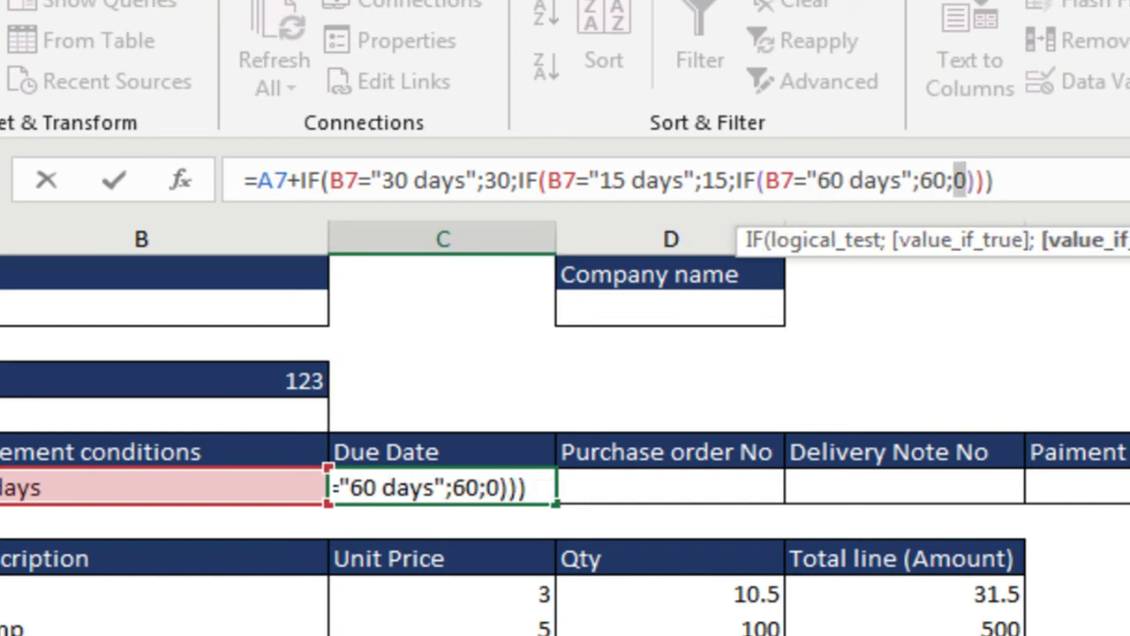
{"action": "type", "text": "IF(B7=\"30 days\";30;0)"}
{"action": "left_click", "coordinate": [1048, 180]}
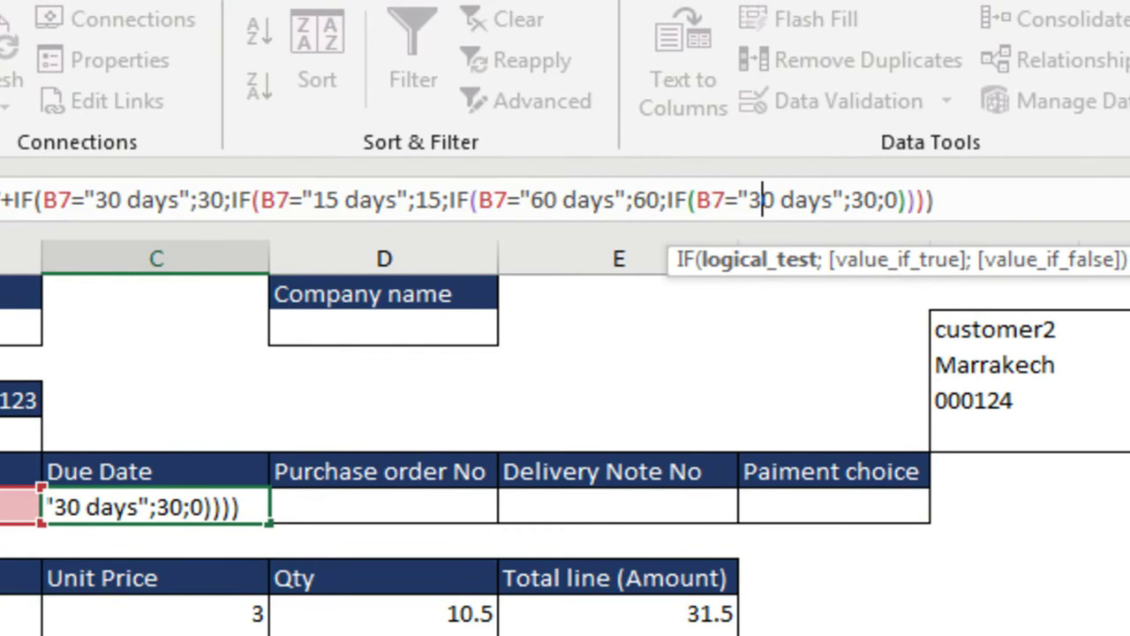
{"action": "key", "text": "BackSpace"}
{"action": "type", "text": "9"}
{"action": "left_click", "coordinate": [864, 199]}
{"action": "key", "text": "BackSpace"}
{"action": "type", "text": "9"}
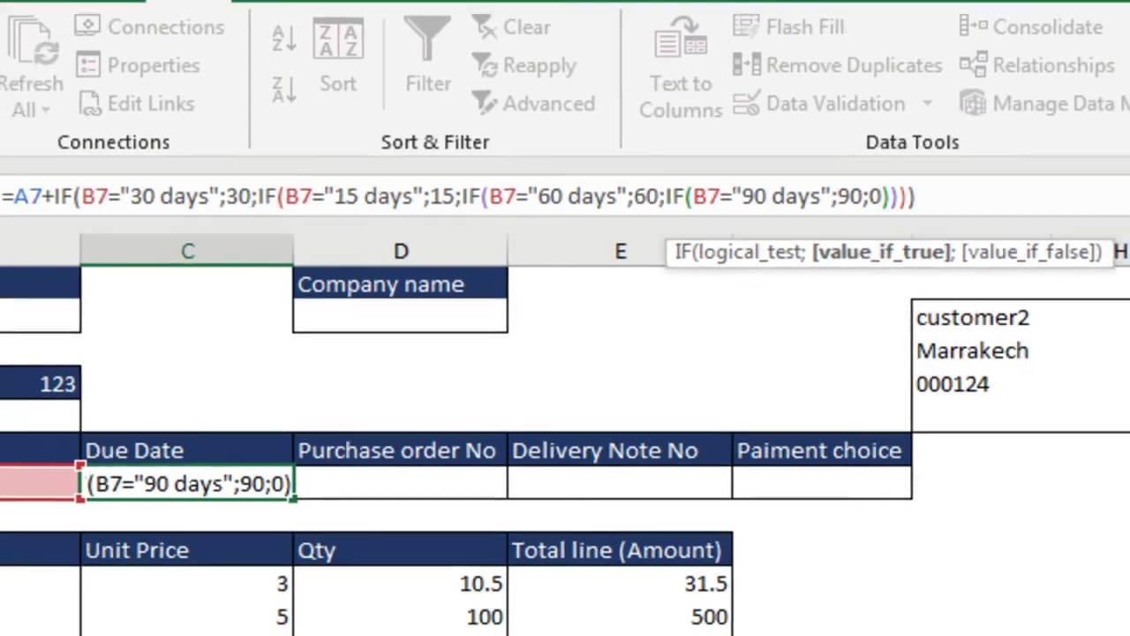
{"action": "key", "text": "Return"}
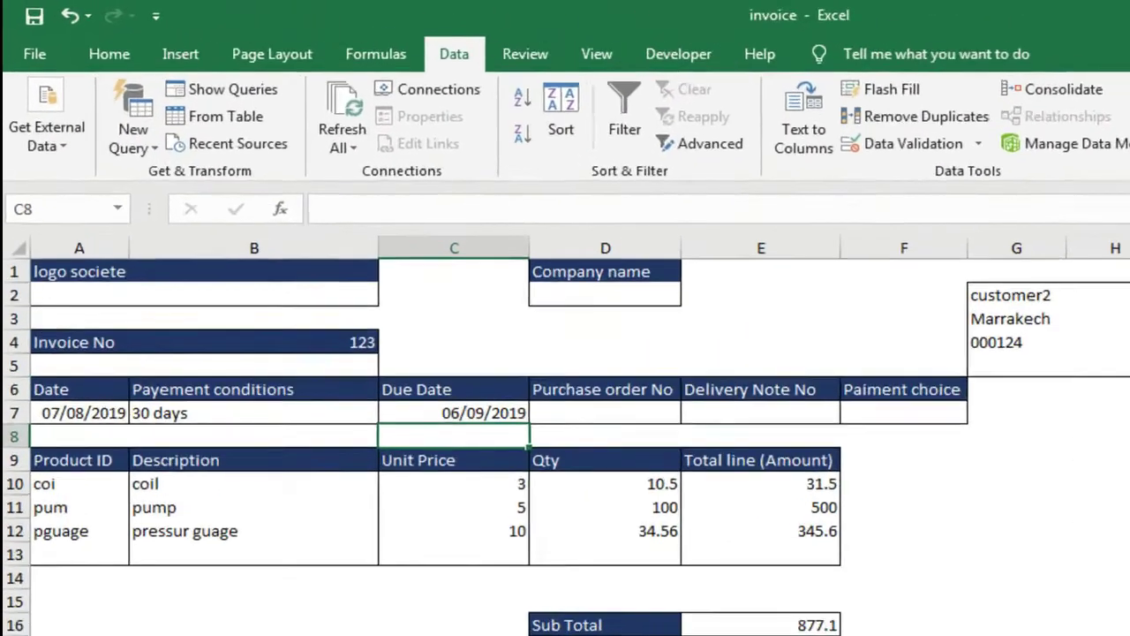
Test the Due Date formula by choosing 60 days and then 15 days as the payment condition in B7
{"action": "left_click", "coordinate": [40, 483]}
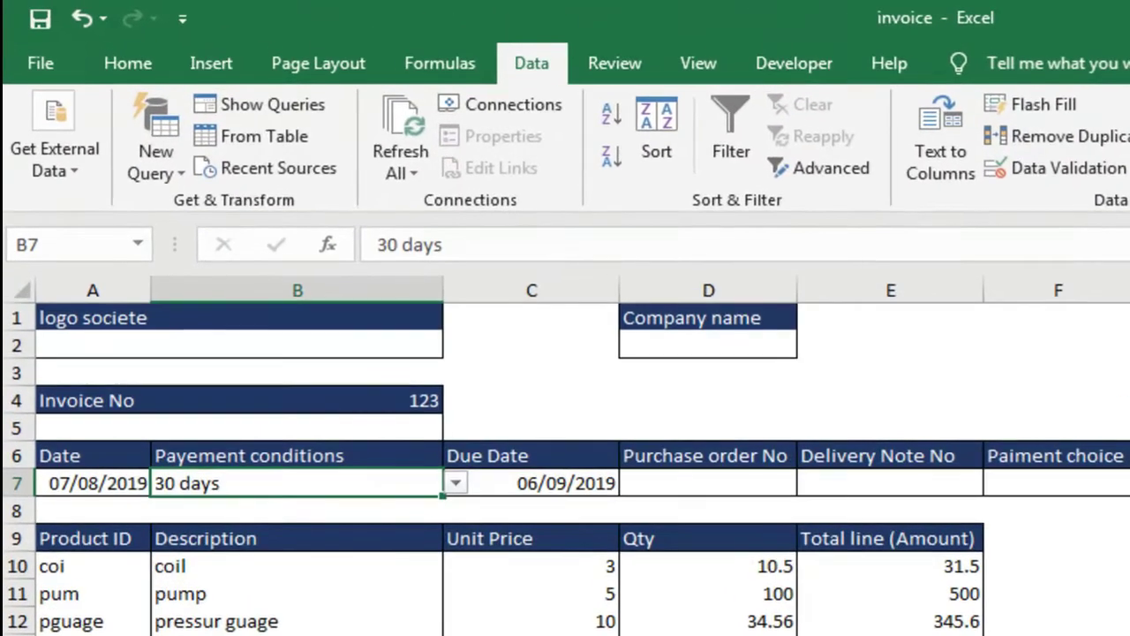
{"action": "left_click", "coordinate": [455, 483]}
{"action": "left_click", "coordinate": [297, 541]}
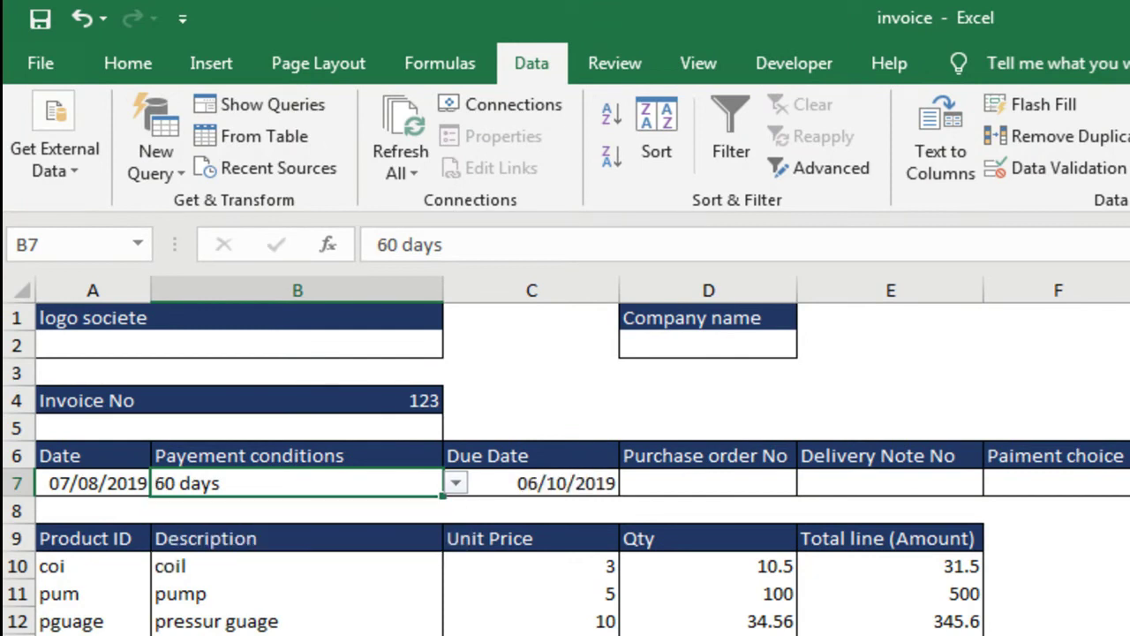
{"action": "key", "text": "alt+Down"}
{"action": "key", "text": "Up"}
{"action": "key", "text": "Up"}
{"action": "key", "text": "Return"}
Choose 90 days as the payment condition in B7 to test the Due Date formula's last condition
{"action": "key", "text": "alt+Down"}
{"action": "key", "text": "Down"}
{"action": "key", "text": "Down"}
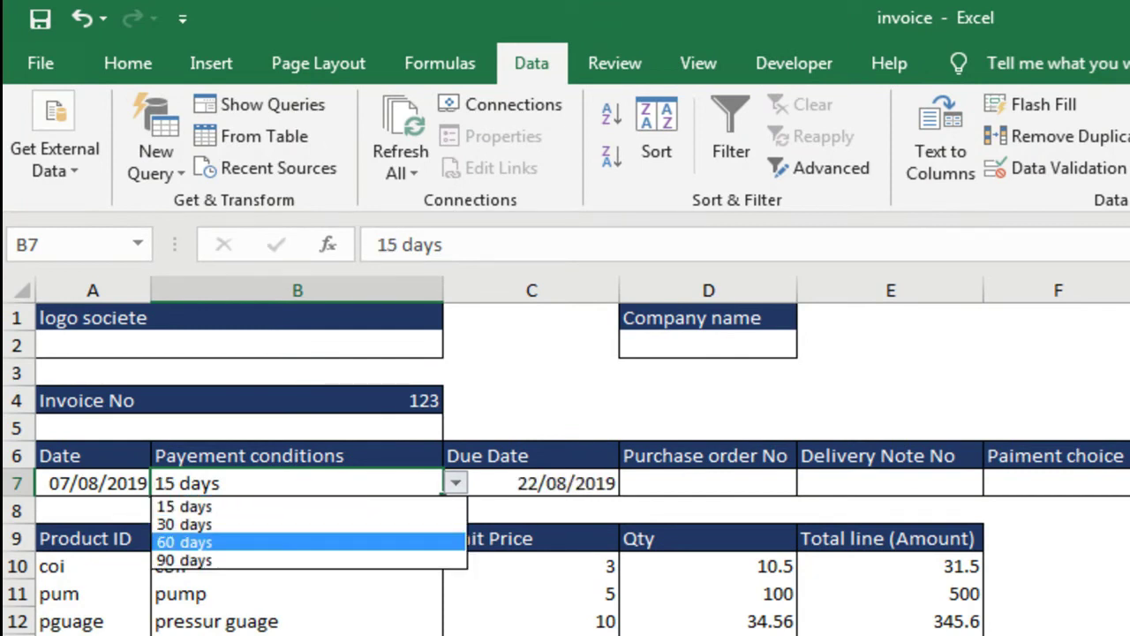
{"action": "key", "text": "Down"}
{"action": "key", "text": "Return"}
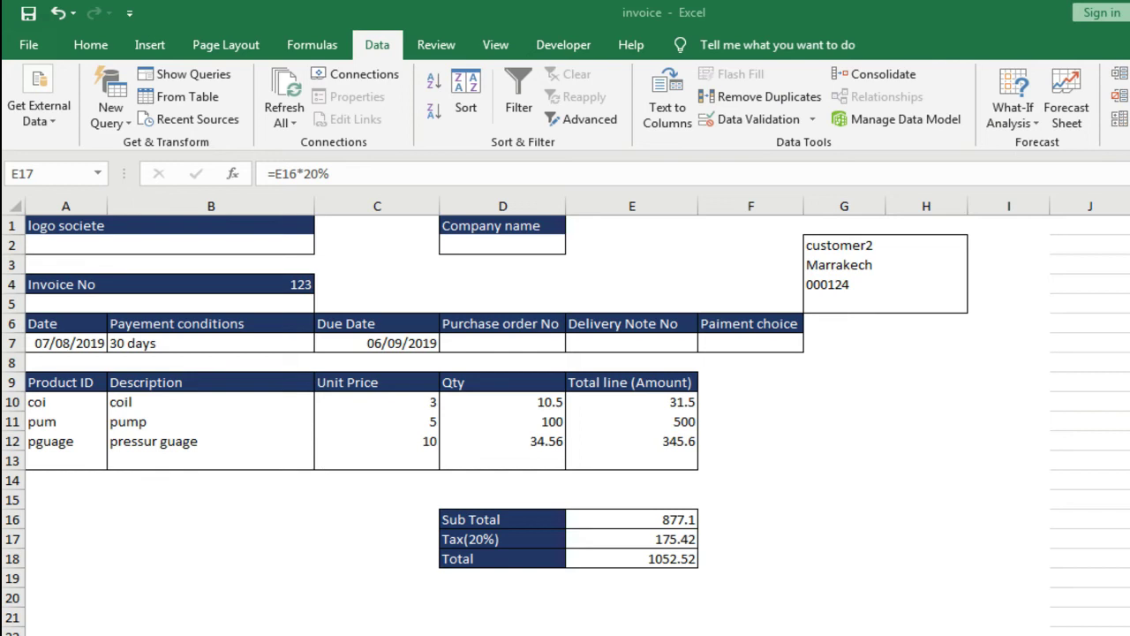
Add a "Tax" column header in F9, next to Total line (Amount) in the product table
{"action": "left_click", "coordinate": [750, 381]}
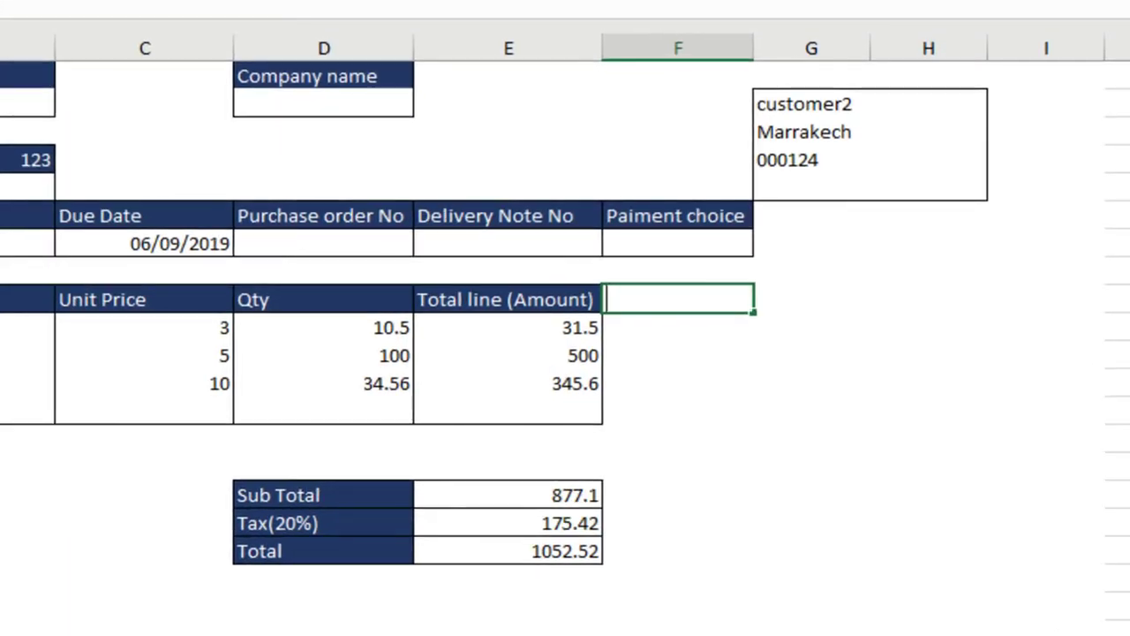
{"action": "type", "text": "Tax"}
{"action": "key", "text": "Return"}
{"action": "key", "text": "shift+Down"}
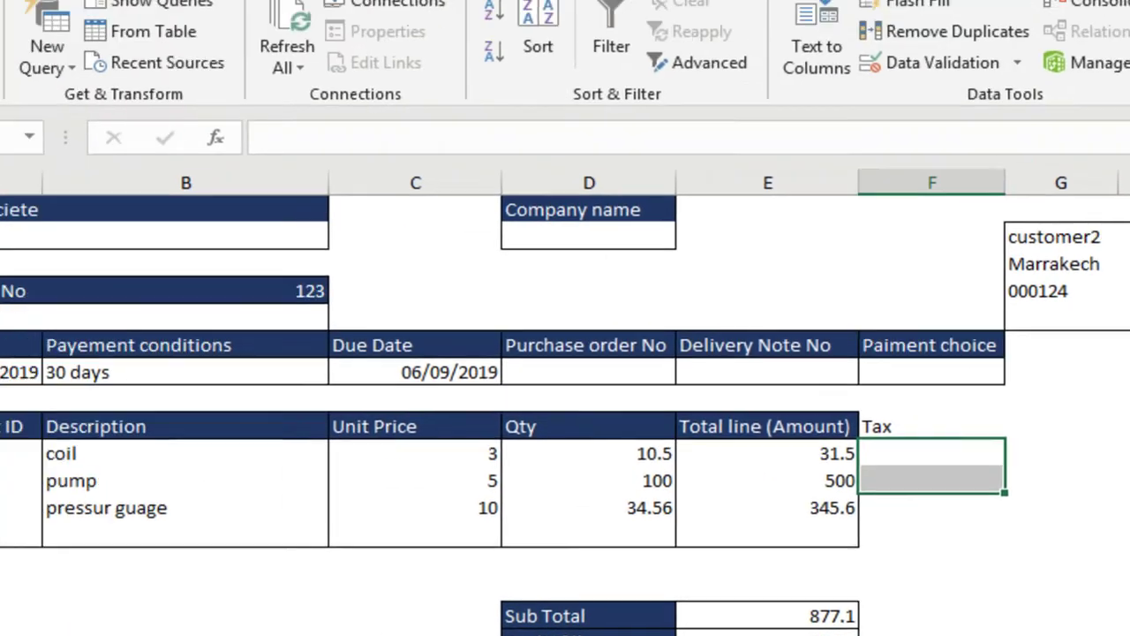
Copy the formatting of the Total line column E9:E13 onto the new Tax column F9:F13
{"action": "left_click_drag", "start_coordinate": [767, 425], "coordinate": [767, 534]}
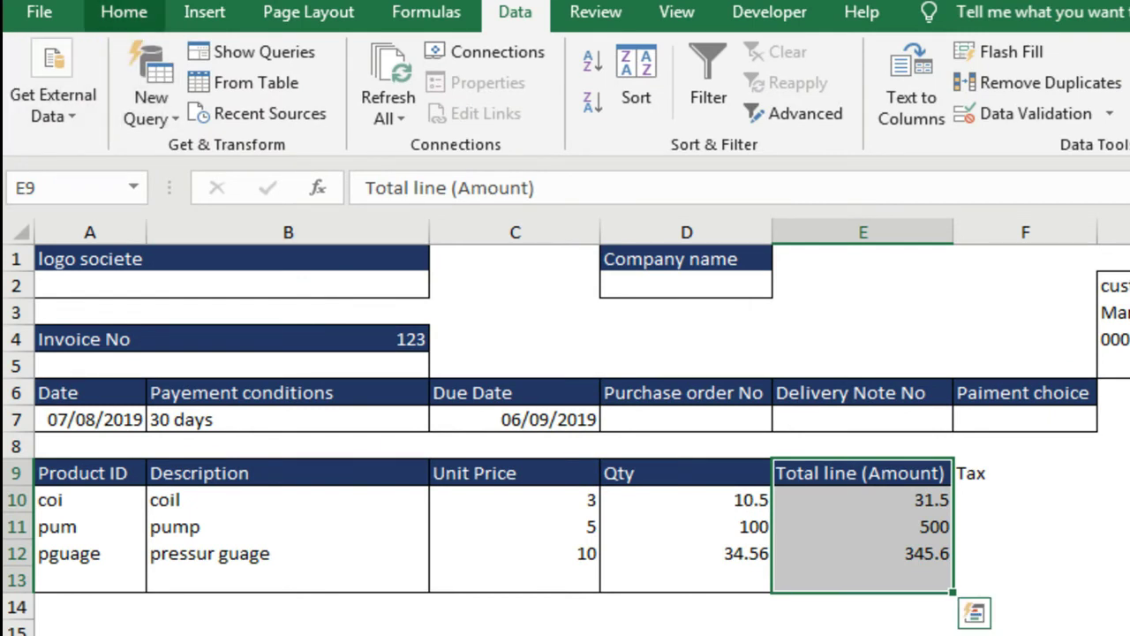
{"action": "left_click", "coordinate": [124, 12]}
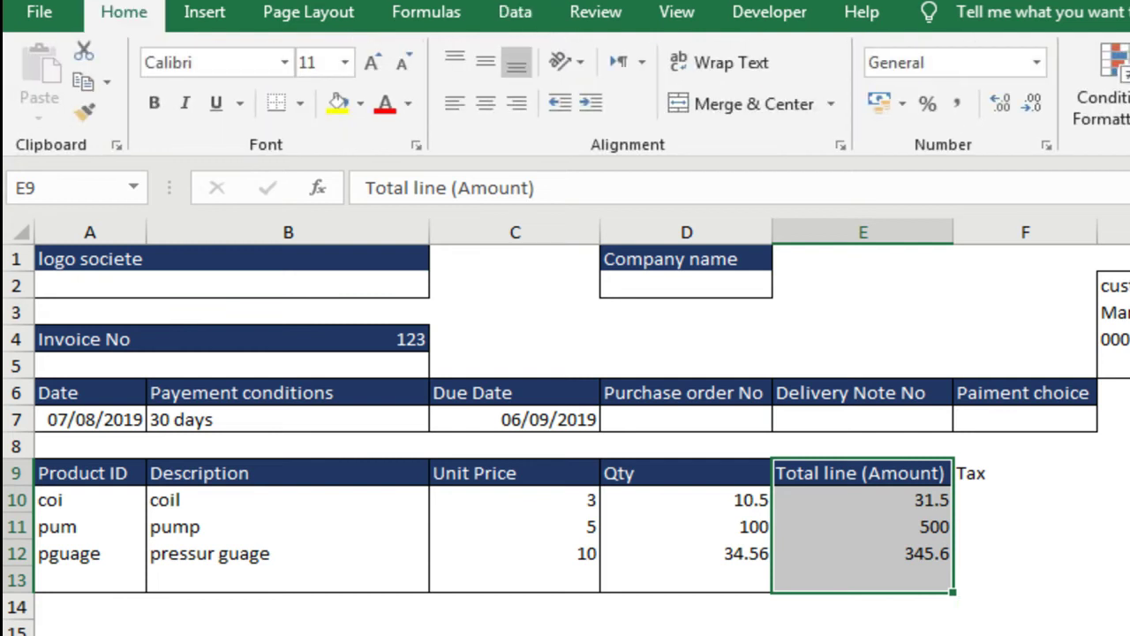
{"action": "left_click", "coordinate": [85, 110]}
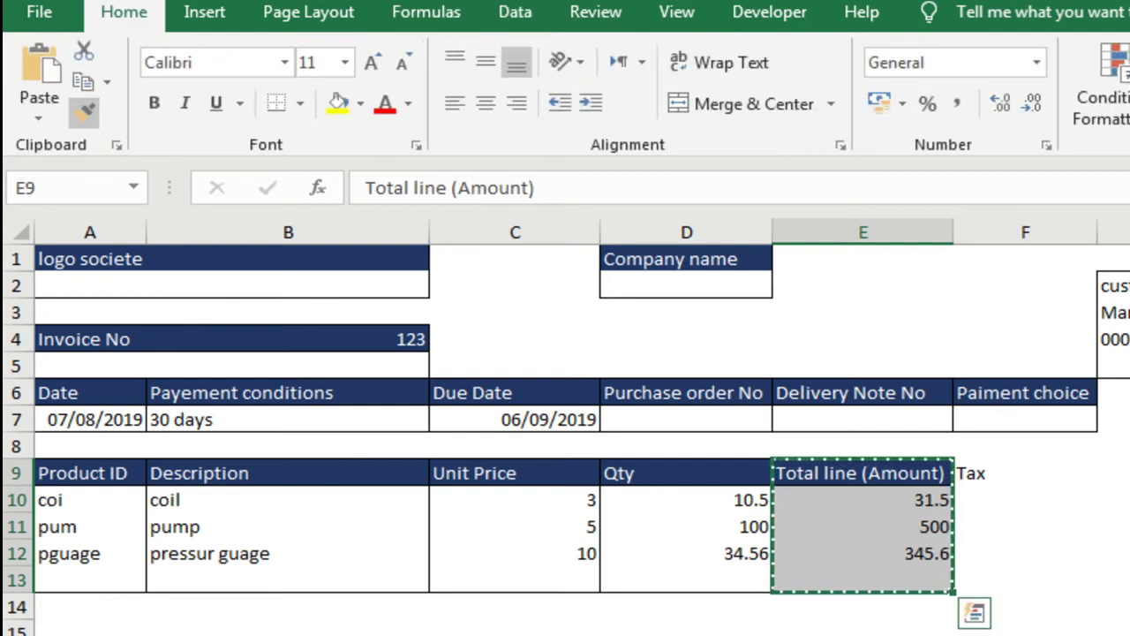
{"action": "left_click_drag", "start_coordinate": [996, 472], "coordinate": [980, 580]}
{"action": "left_click", "coordinate": [787, 538]}
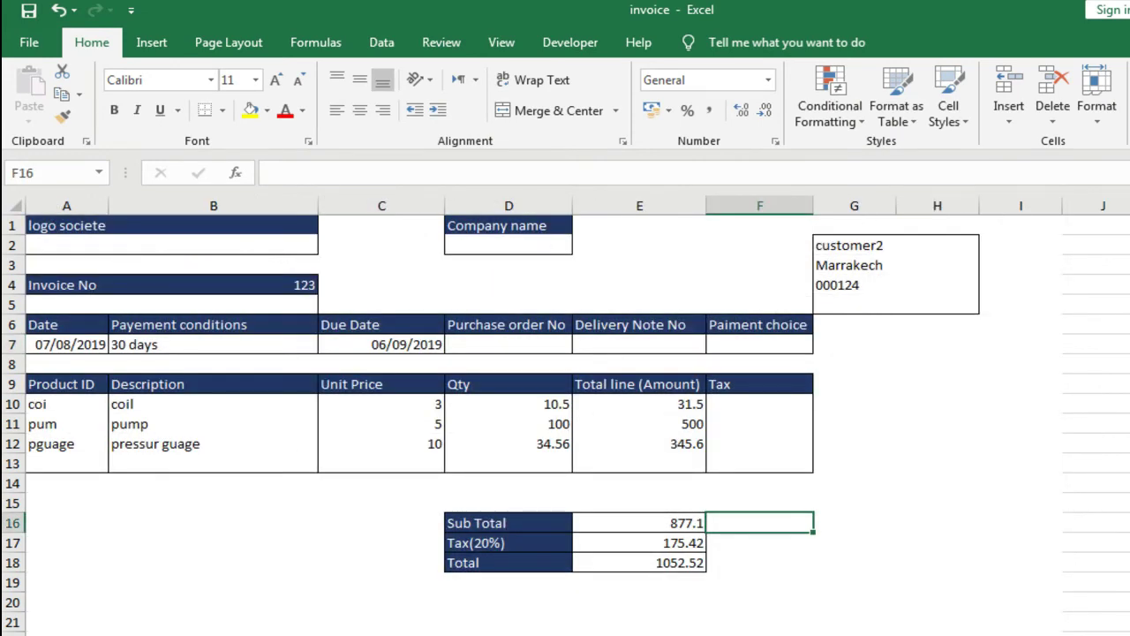
Insert a VLOOKUP in F10 with A10 as lookup value and the articles range tables!B3:D5 as table array
{"action": "left_click", "coordinate": [758, 404]}
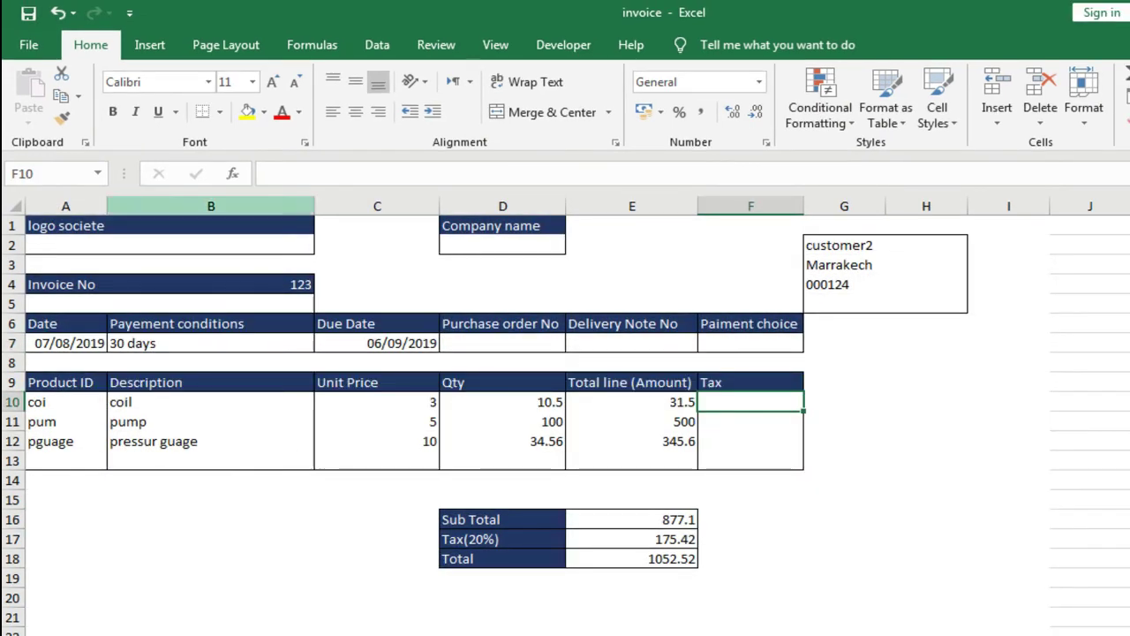
{"action": "key", "text": "shift+F3"}
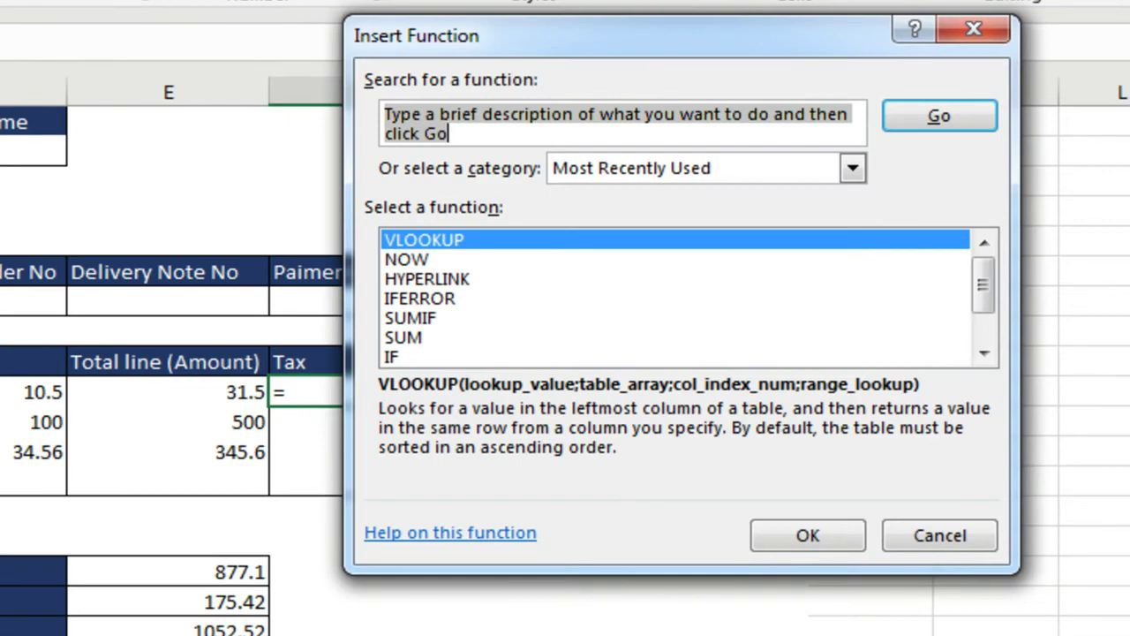
{"action": "left_click", "coordinate": [807, 535]}
{"action": "type", "text": "A10"}
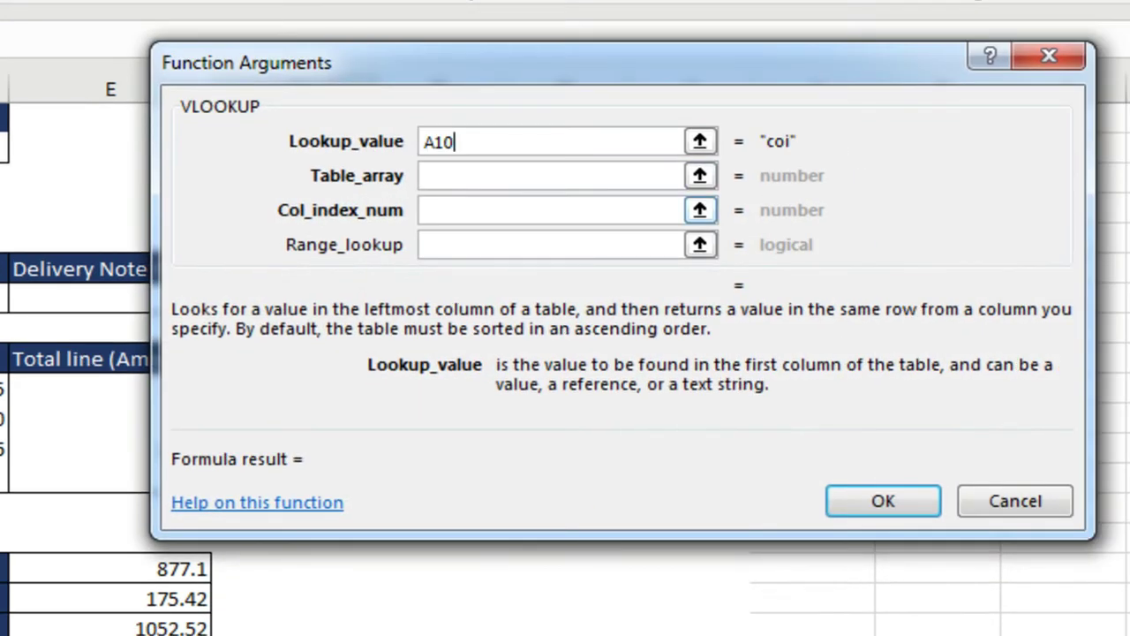
{"action": "left_click", "coordinate": [700, 174]}
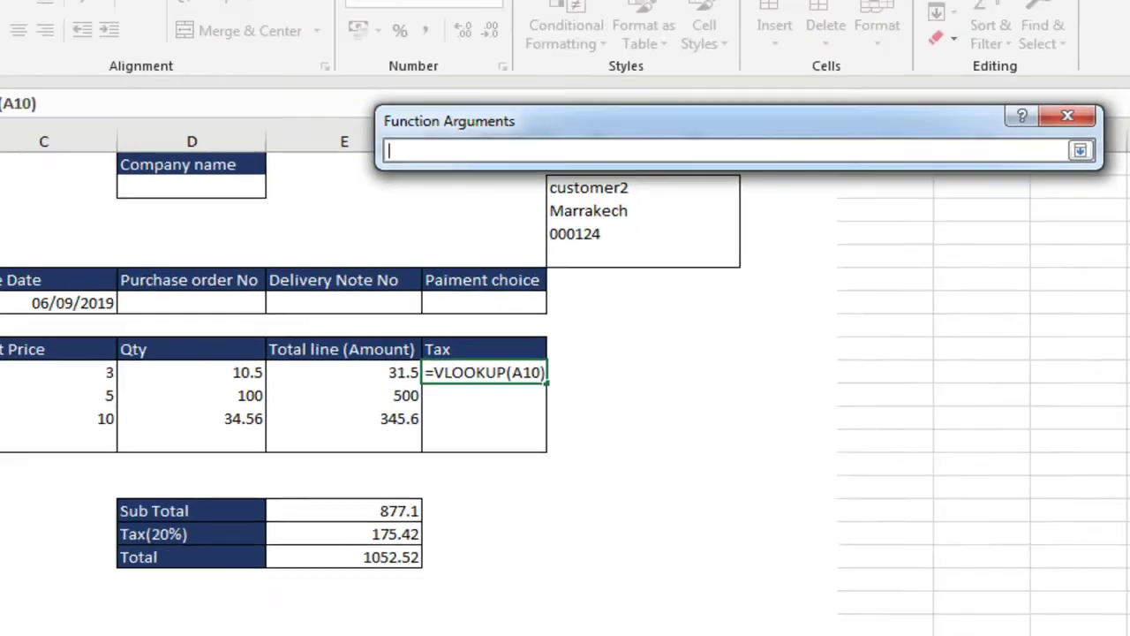
{"action": "left_click", "coordinate": [134, 632]}
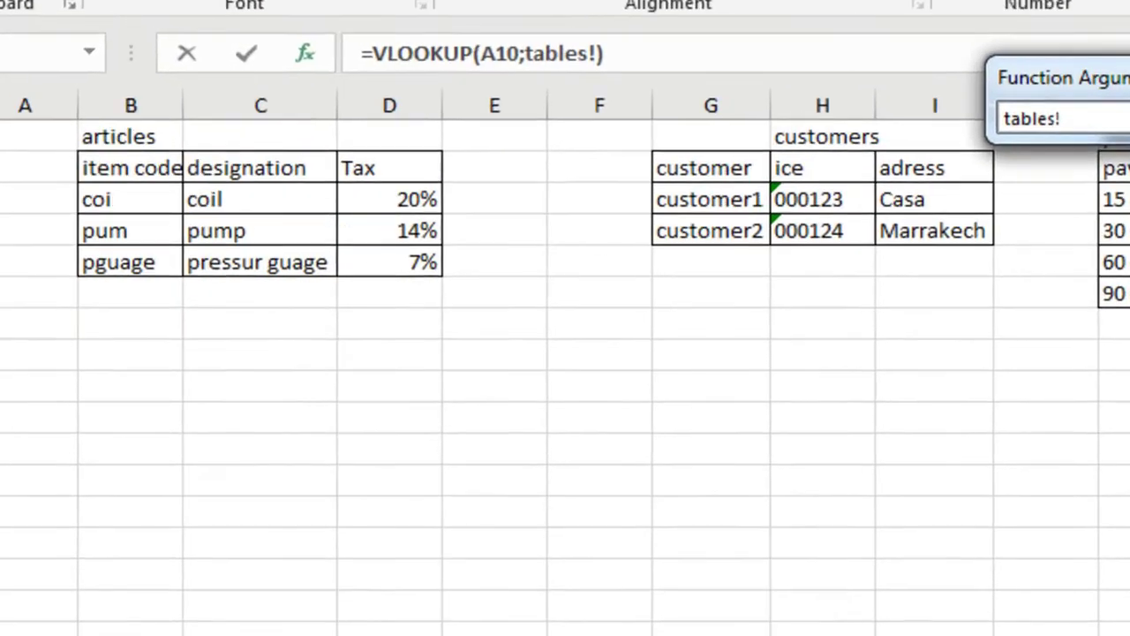
{"action": "left_click_drag", "start_coordinate": [63, 235], "coordinate": [210, 270]}
{"action": "left_click", "coordinate": [1059, 133]}
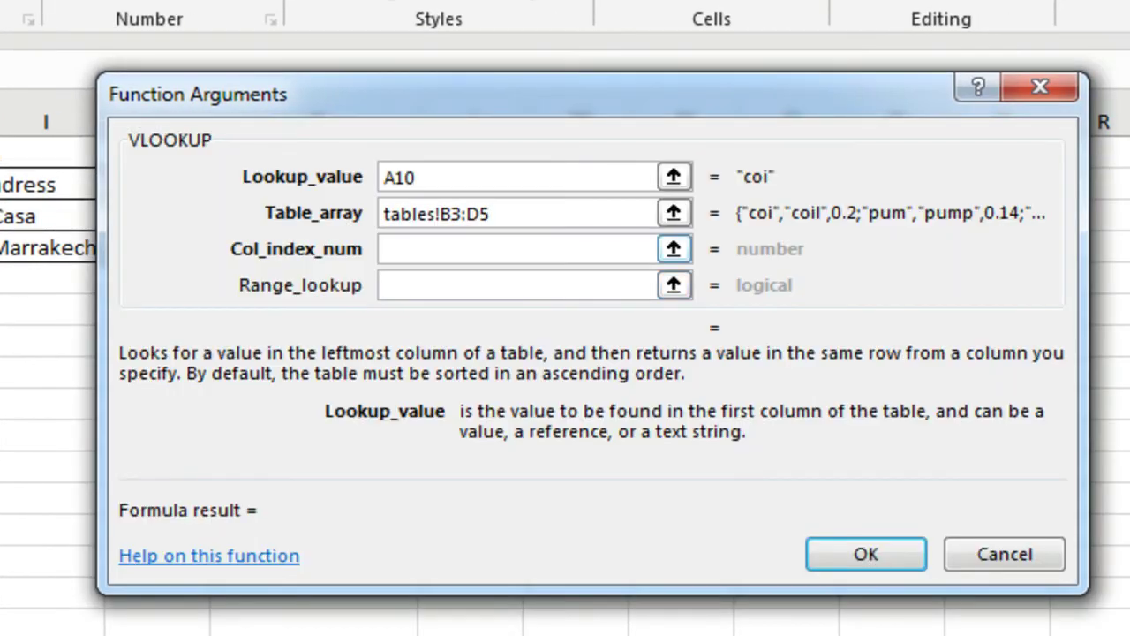
Complete F10's VLOOKUP with column index 3 and range lookup 0
{"action": "left_click", "coordinate": [517, 248]}
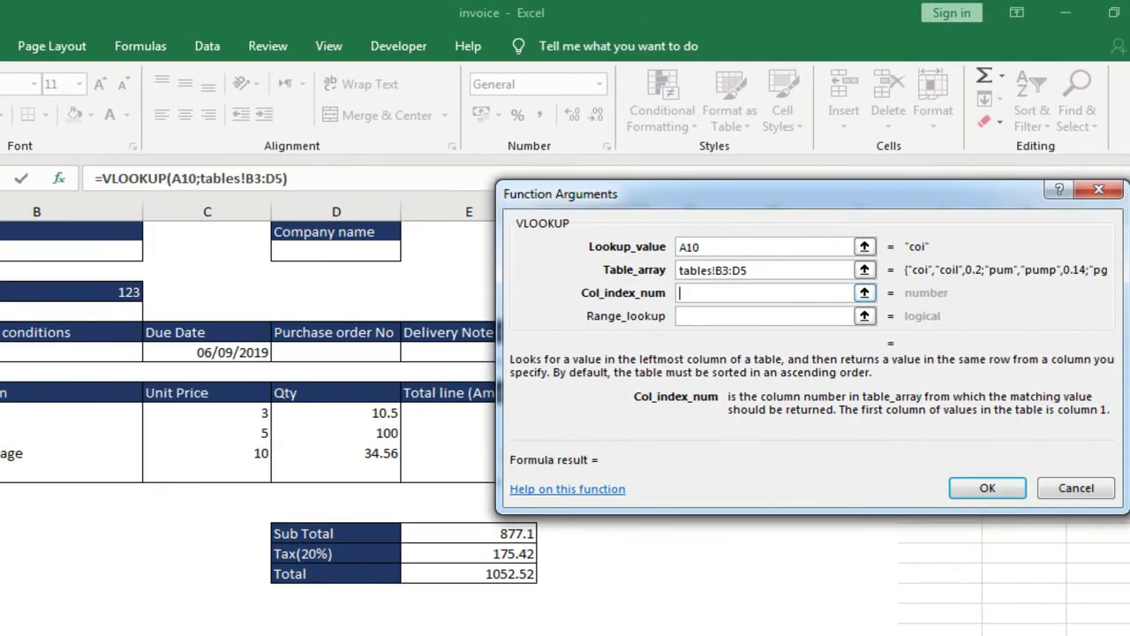
{"action": "type", "text": "3"}
{"action": "key", "text": "Tab"}
{"action": "type", "text": "0"}
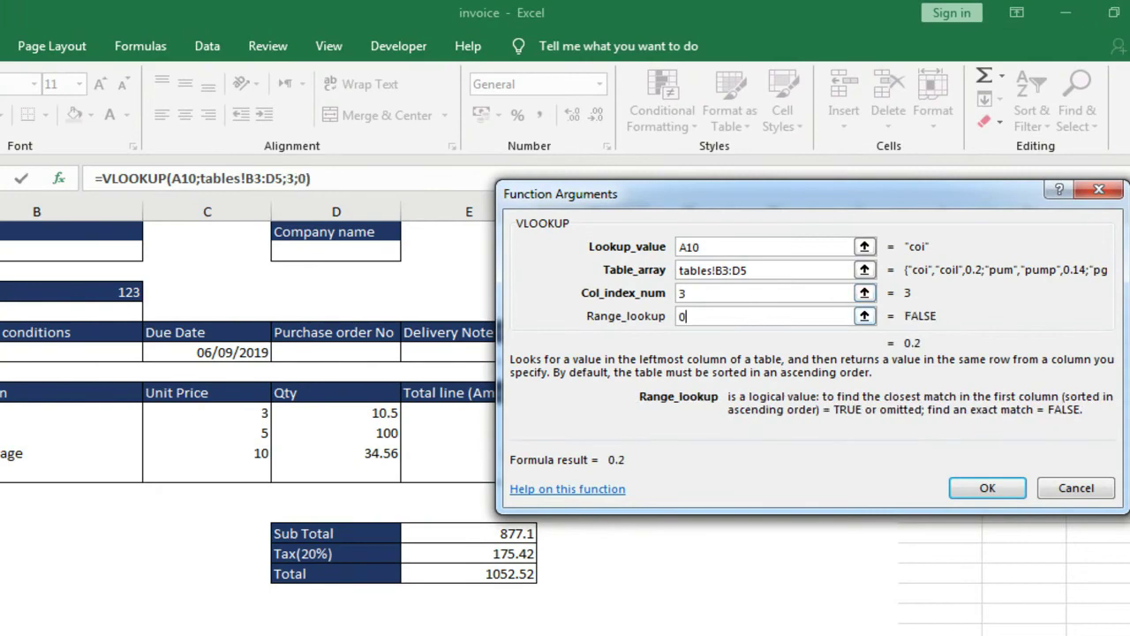
{"action": "left_click", "coordinate": [966, 500]}
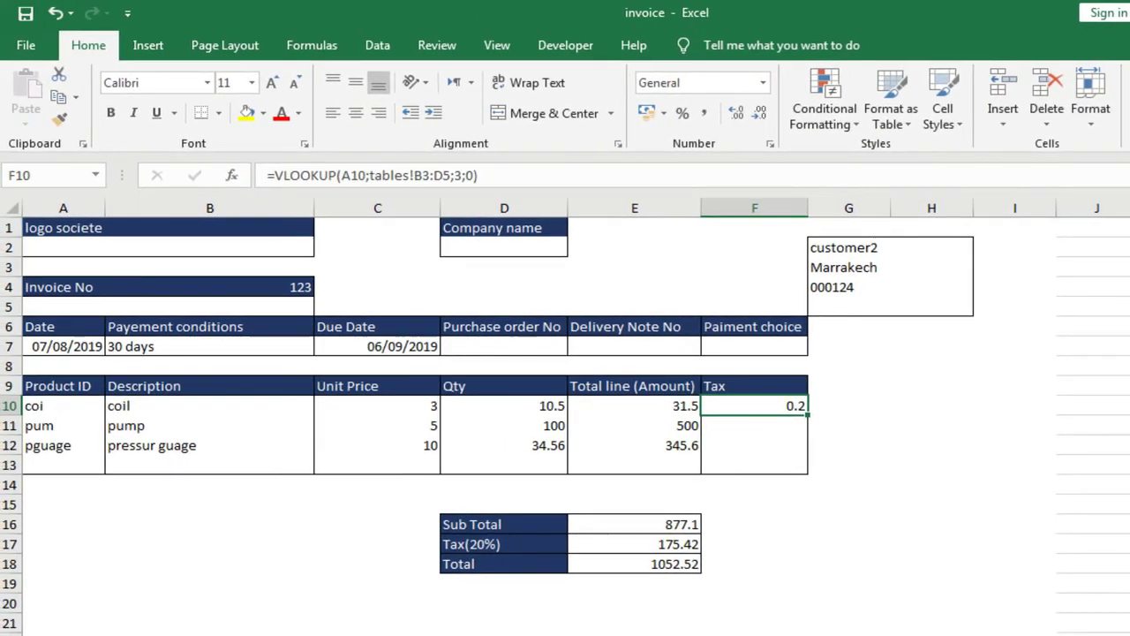
Format F10 as Percentage and fill its tax formula down to F12
{"action": "right_click", "coordinate": [650, 410]}
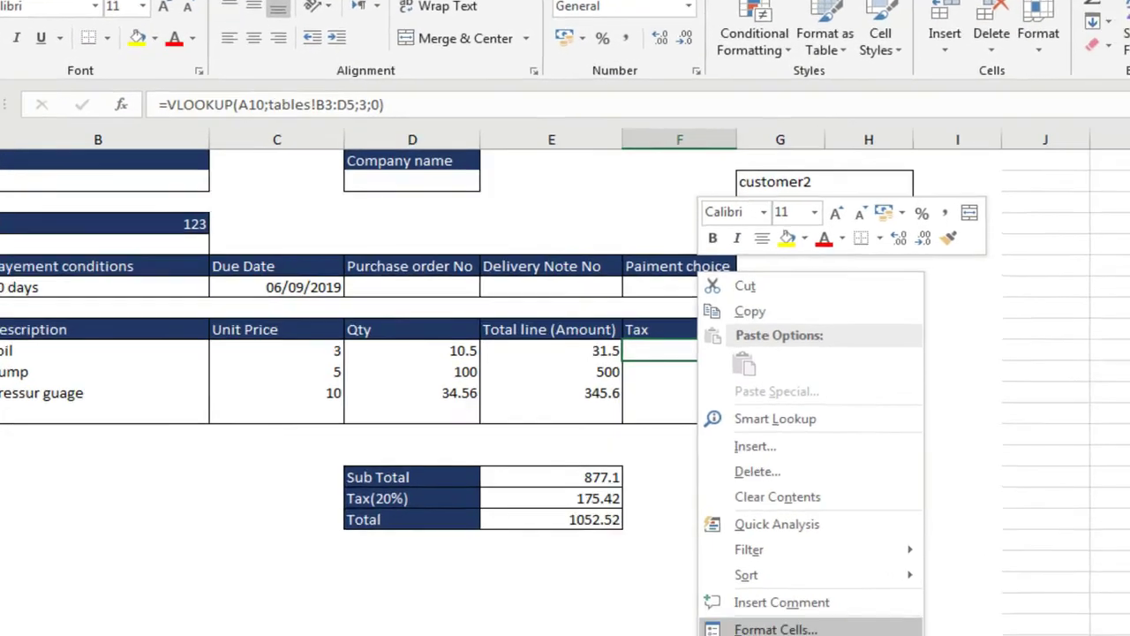
{"action": "left_click", "coordinate": [776, 628]}
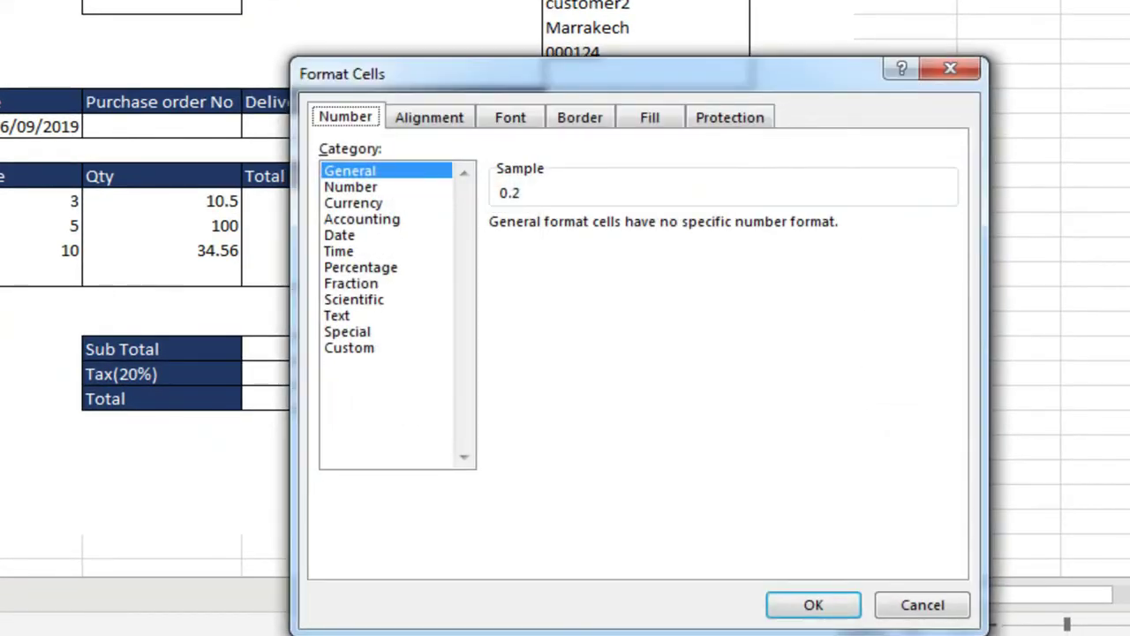
{"action": "left_click", "coordinate": [581, 406]}
{"action": "left_click", "coordinate": [813, 604]}
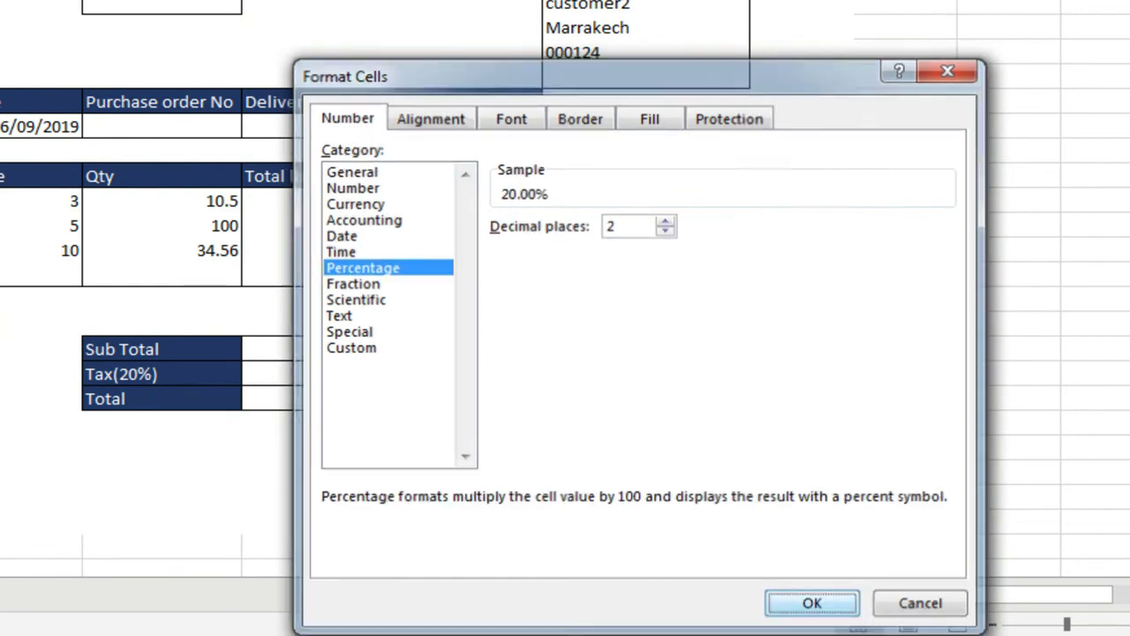
{"action": "left_click_drag", "start_coordinate": [542, 212], "coordinate": [542, 261]}
Replace the tax amount formula in E17 with a SUM whose first argument is E10*F10
{"action": "left_click", "coordinate": [325, 373]}
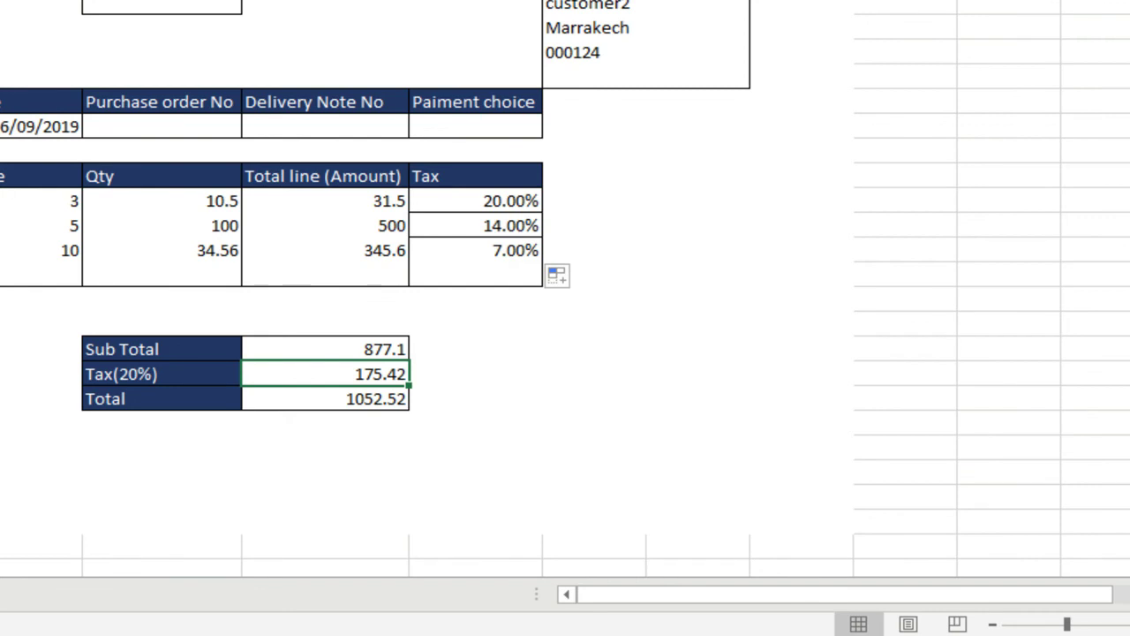
{"action": "type", "text": "="}
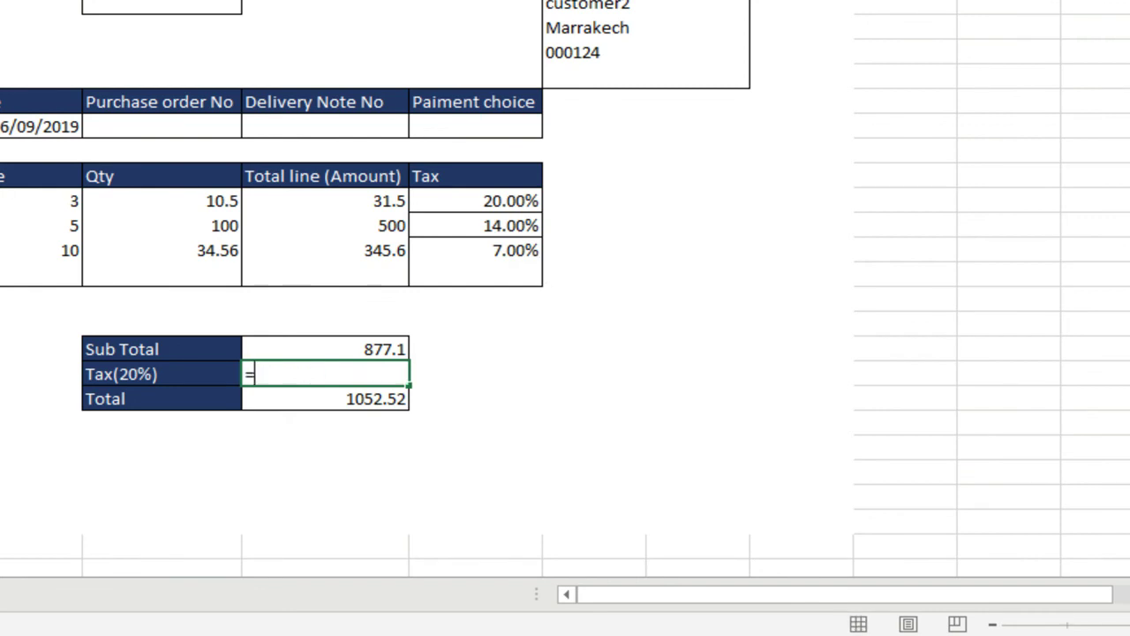
{"action": "type", "text": "SUM("}
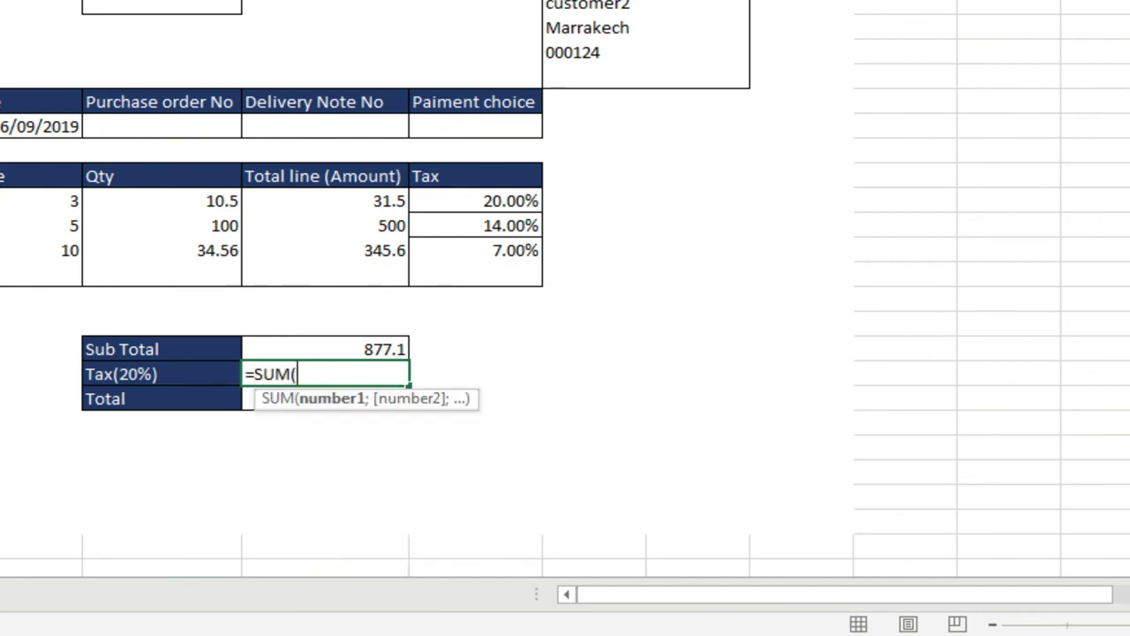
{"action": "left_click", "coordinate": [325, 201]}
{"action": "type", "text": "*"}
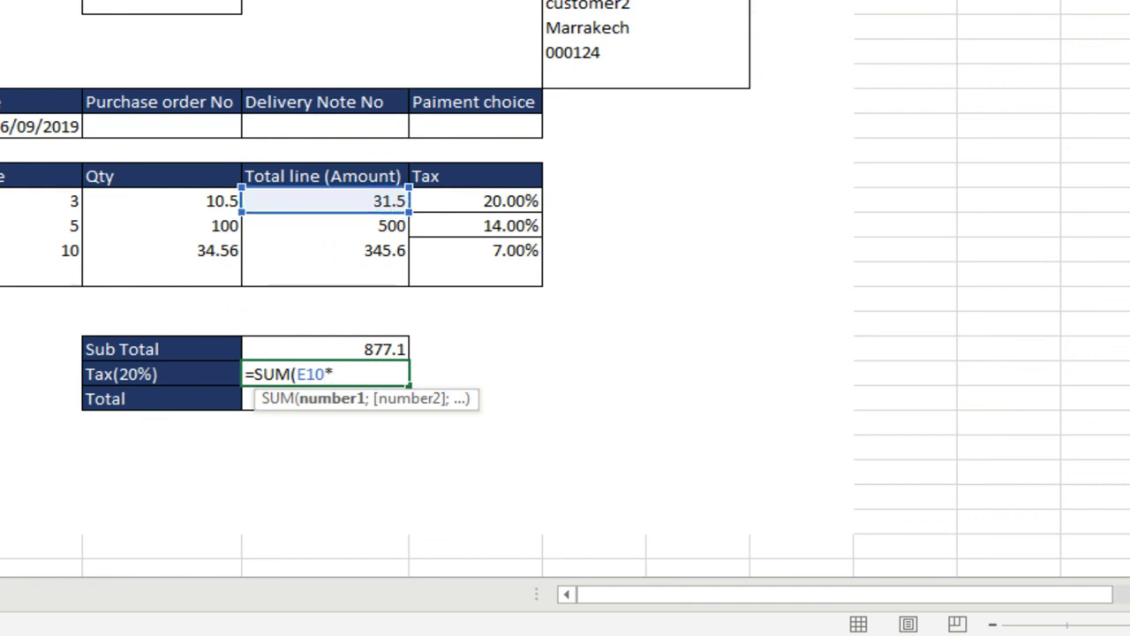
{"action": "left_click", "coordinate": [475, 201]}
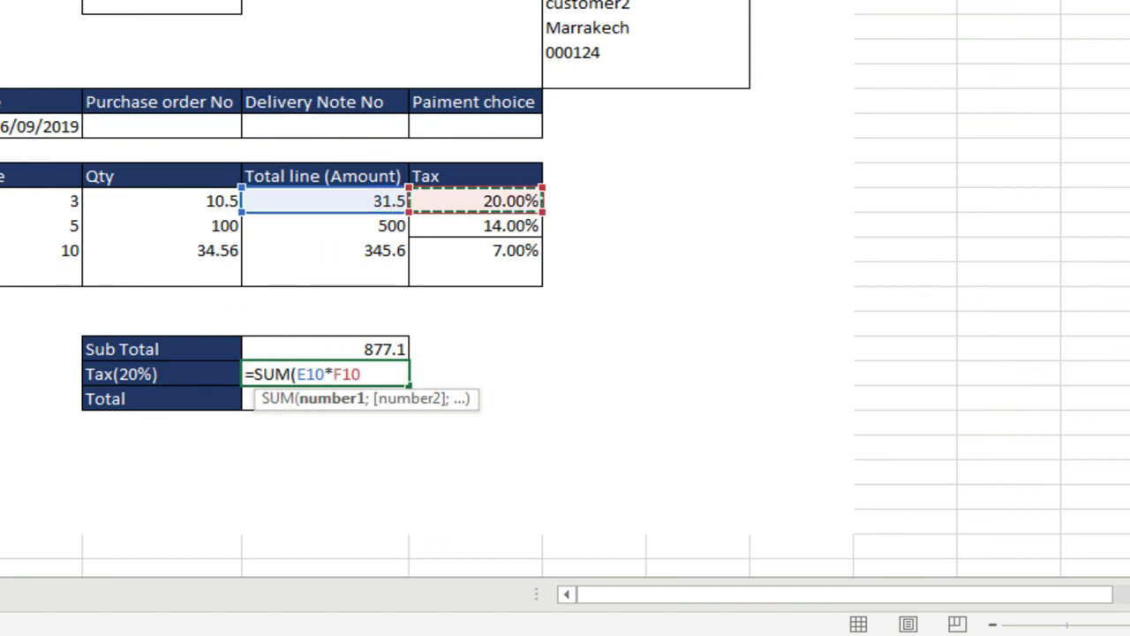
Add E11*F11 and E12*F12 as further SUM arguments in E17 and commit the formula
{"action": "type", "text": ";"}
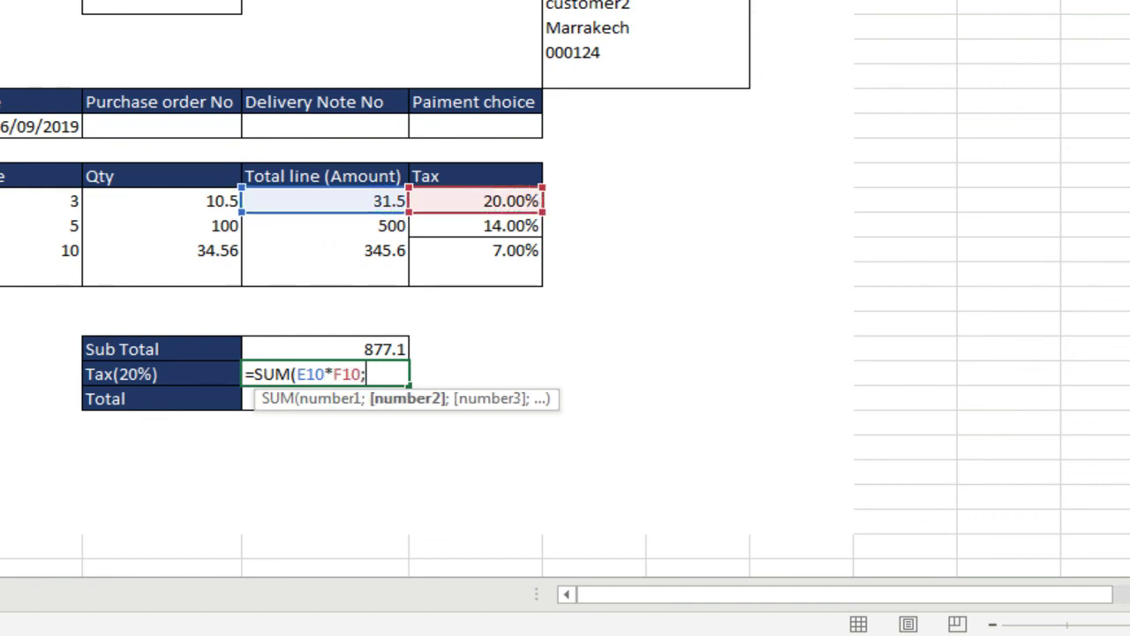
{"action": "left_click", "coordinate": [325, 226]}
{"action": "type", "text": "*"}
{"action": "left_click", "coordinate": [475, 225]}
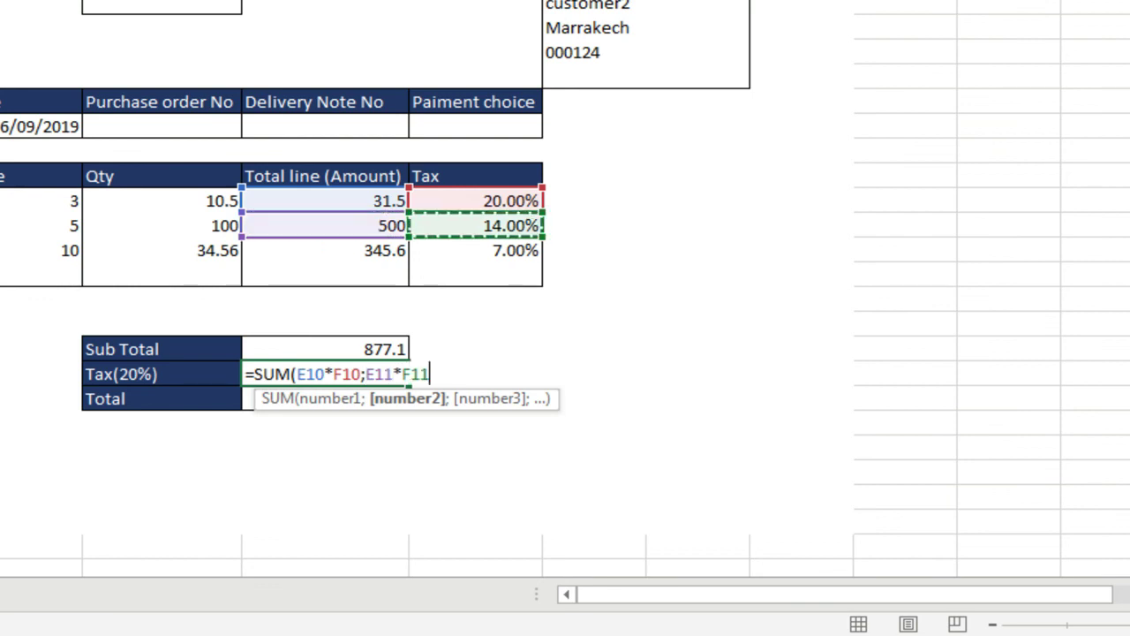
{"action": "type", "text": ";"}
{"action": "left_click", "coordinate": [324, 250]}
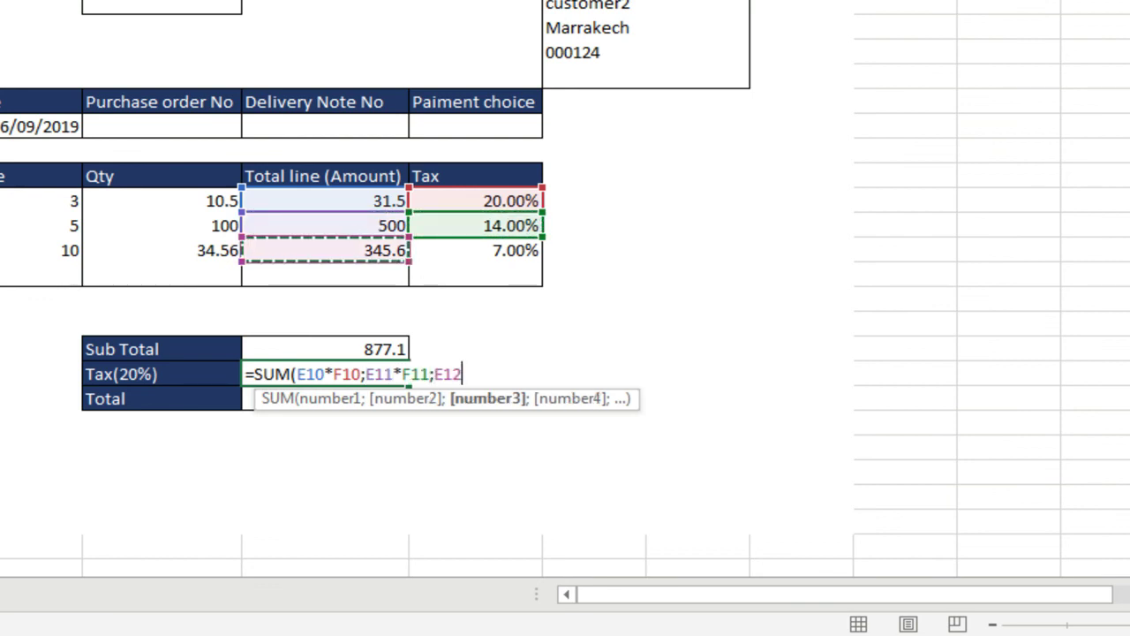
{"action": "type", "text": "*"}
{"action": "left_click", "coordinate": [475, 250]}
{"action": "type", "text": ")"}
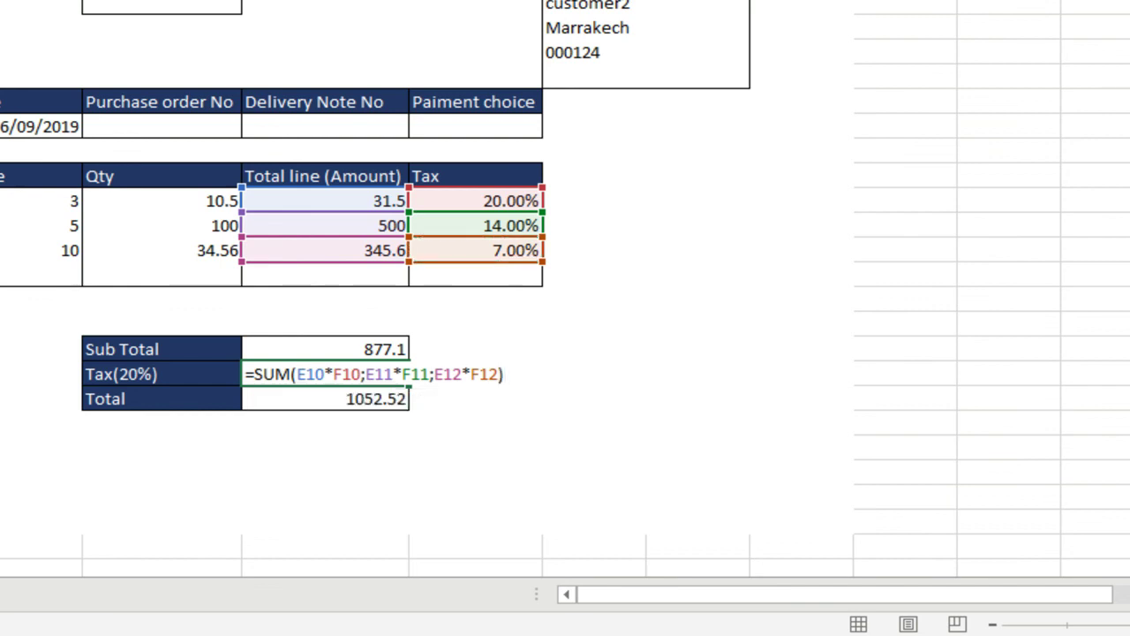
{"action": "key", "text": "Return"}
Select the Sub Total, Tax and Total amounts in E16:E18
{"action": "left_click_drag", "start_coordinate": [325, 349], "coordinate": [325, 398]}
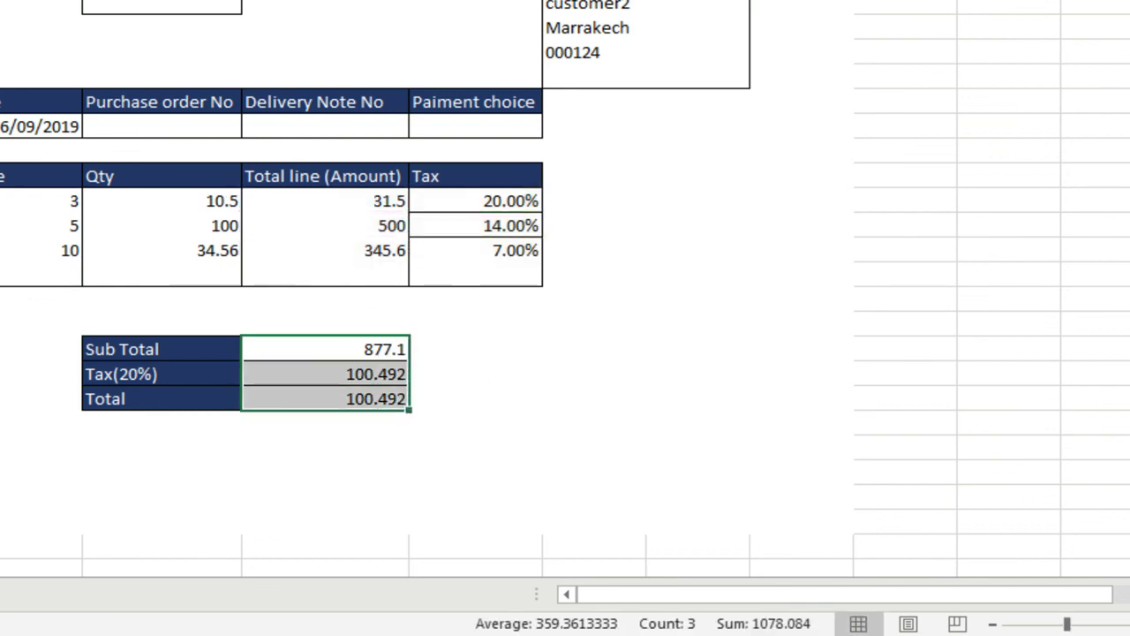